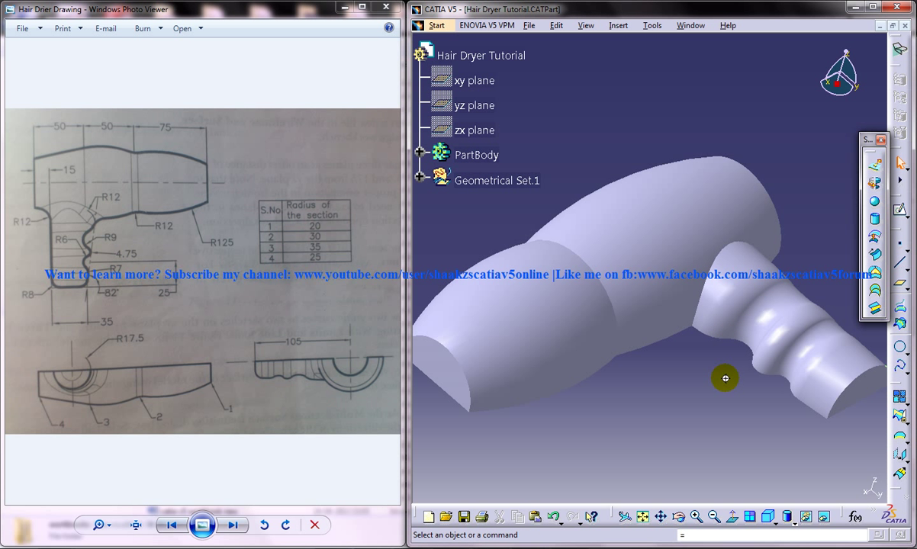
# Look over the finished hair dryer model and switch to the Hair dryer WIP part
pyautogui.moveTo(725, 375); pyautogui.dragTo(404, 221, button='middle')
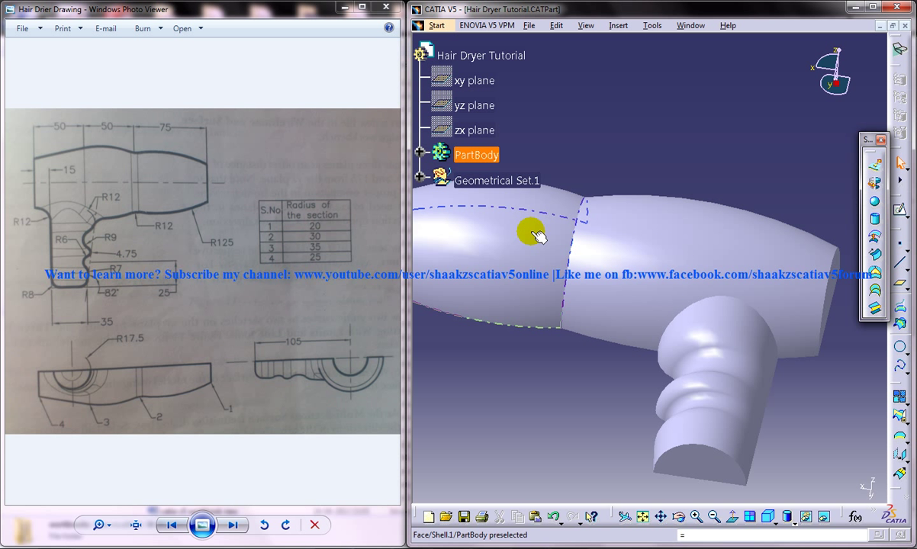
pyautogui.moveTo(639, 297); pyautogui.dragTo(695, 155, button='middle')
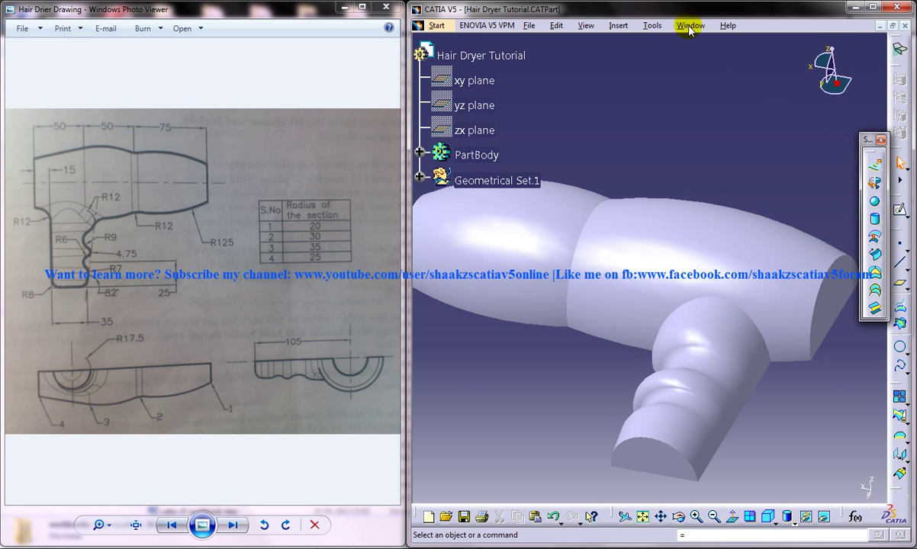
pyautogui.click(689, 27)
pyautogui.click(708, 120)
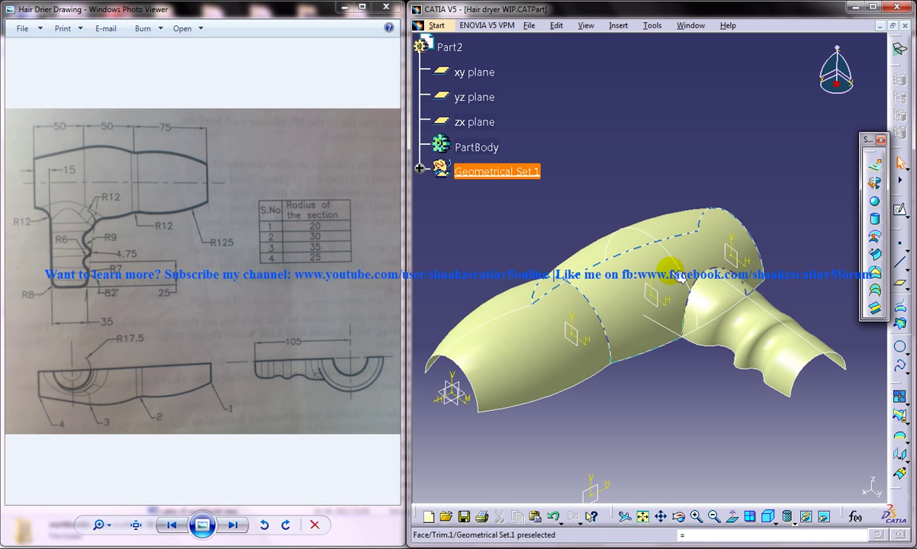
# Create a Point-Point line joining the two lower corners of the open nozzle end, farthest from the handle
pyautogui.moveTo(668, 270); pyautogui.dragTo(531, 270, button='middle')
pyautogui.moveTo(686, 288)
pyautogui.mouseDown(button='middle')
pyautogui.moveTo(696, 300)
pyautogui.moveTo(747, 287)
pyautogui.moveTo(675, 244)
pyautogui.moveTo(669, 395)
pyautogui.moveTo(687, 264)
pyautogui.moveTo(580, 255)
pyautogui.moveTo(635, 282)
pyautogui.mouseUp(button='middle')
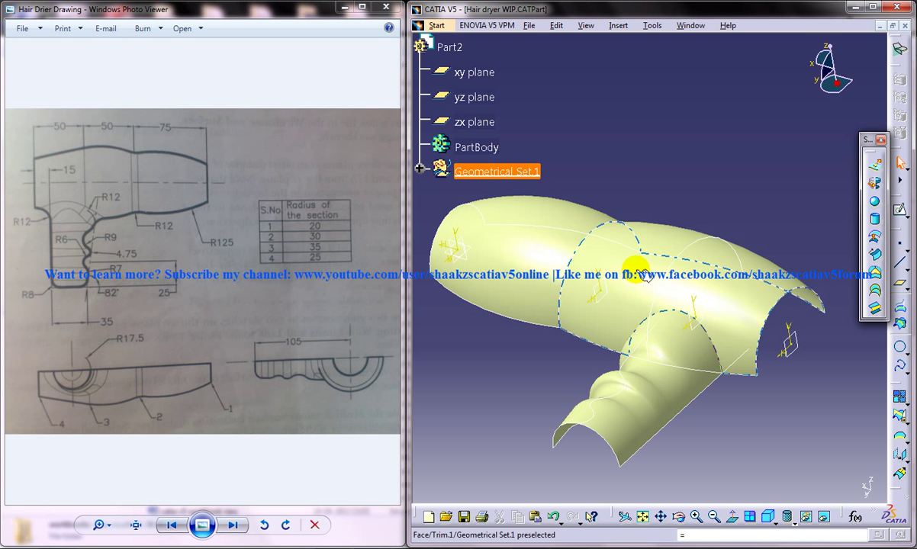
pyautogui.moveTo(645, 276); pyautogui.dragTo(714, 319, button='middle')
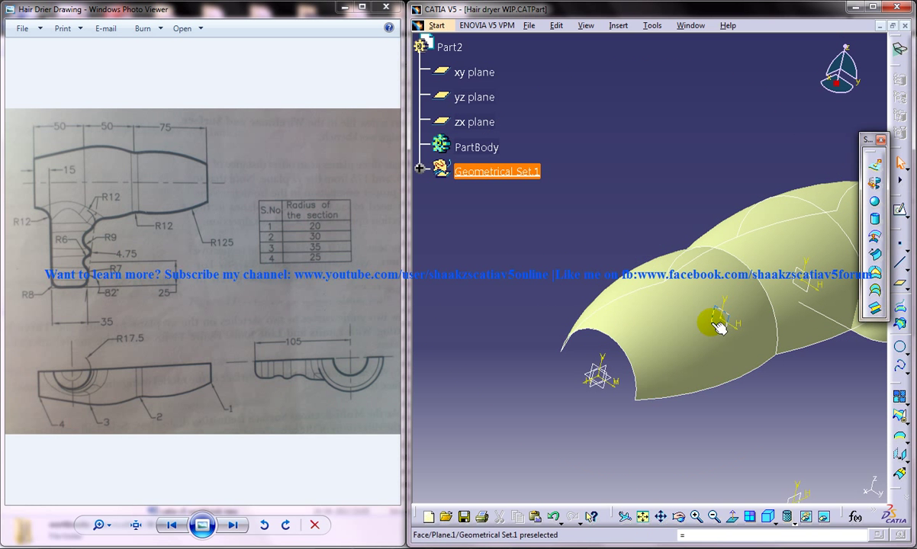
pyautogui.moveTo(599, 378); pyautogui.dragTo(610, 335, button='middle')
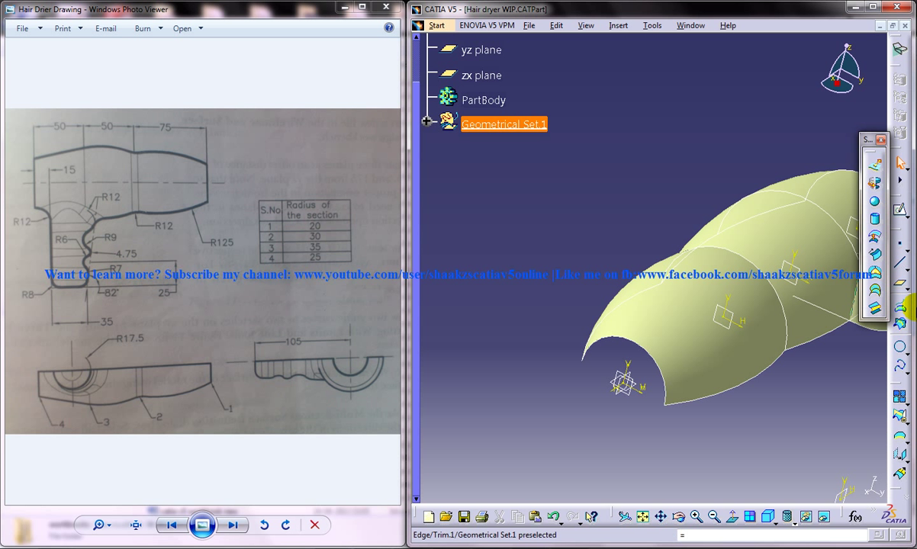
pyautogui.moveTo(774, 271); pyautogui.dragTo(626, 268, button='middle')
pyautogui.moveTo(697, 279); pyautogui.dragTo(650, 280, button='middle')
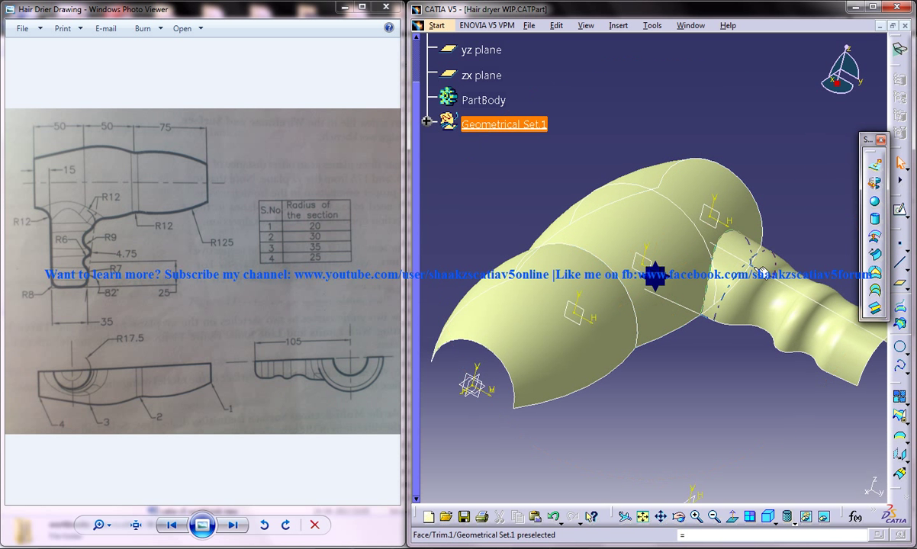
pyautogui.click(899, 264)
pyautogui.moveTo(553, 272); pyautogui.dragTo(266, 240)
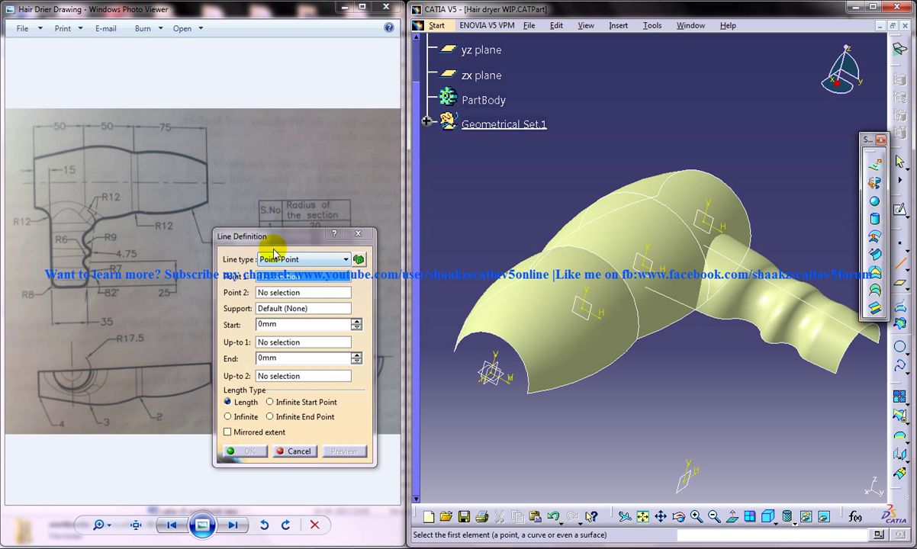
pyautogui.click(455, 352)
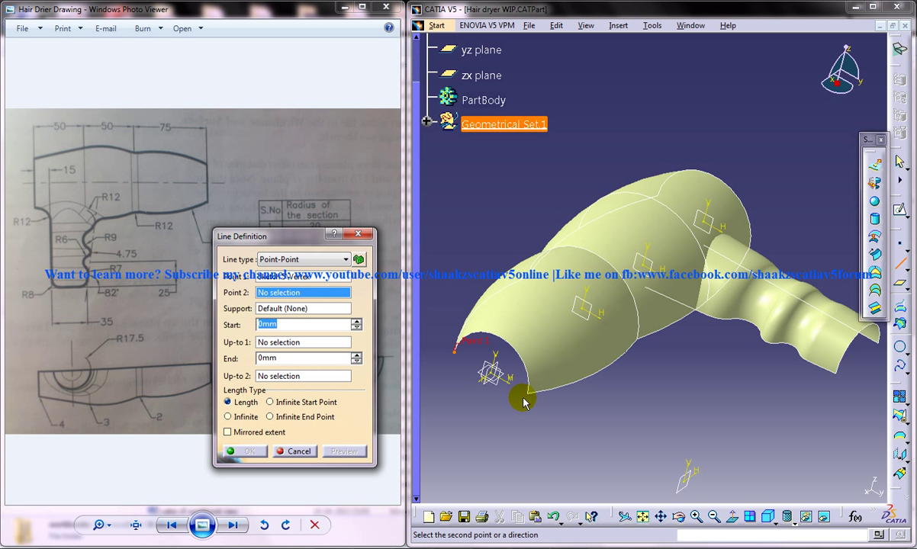
pyautogui.click(527, 394)
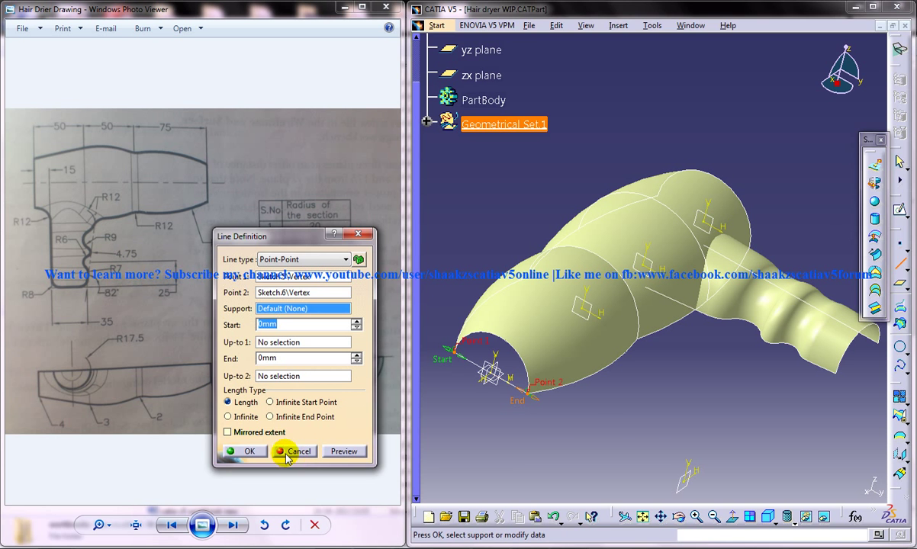
pyautogui.click(245, 451)
# Create a Point-Point line joining the two corners of the handle's open end
pyautogui.moveTo(702, 398); pyautogui.dragTo(543, 381, button='middle')
pyautogui.moveTo(672, 357); pyautogui.dragTo(660, 362, button='middle')
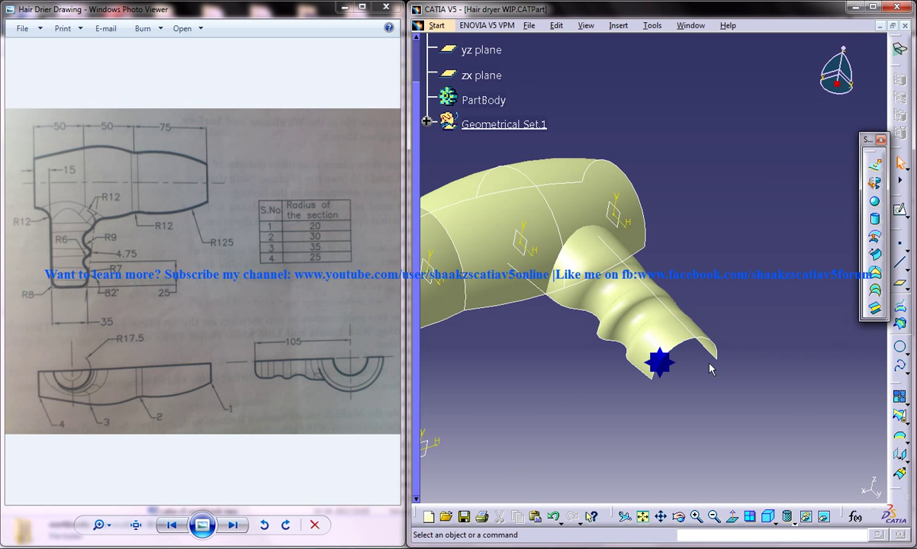
pyautogui.moveTo(771, 361); pyautogui.dragTo(824, 321, button='middle')
pyautogui.click(900, 262)
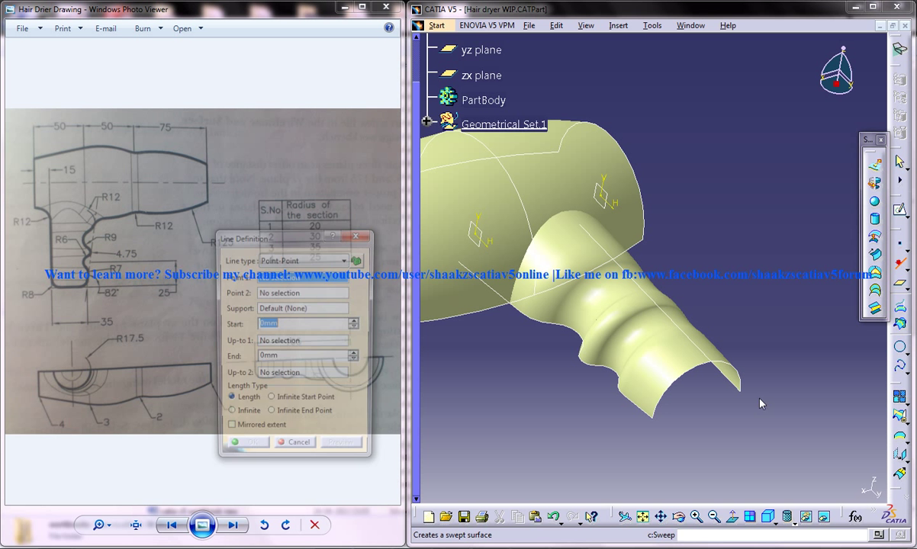
pyautogui.click(652, 418)
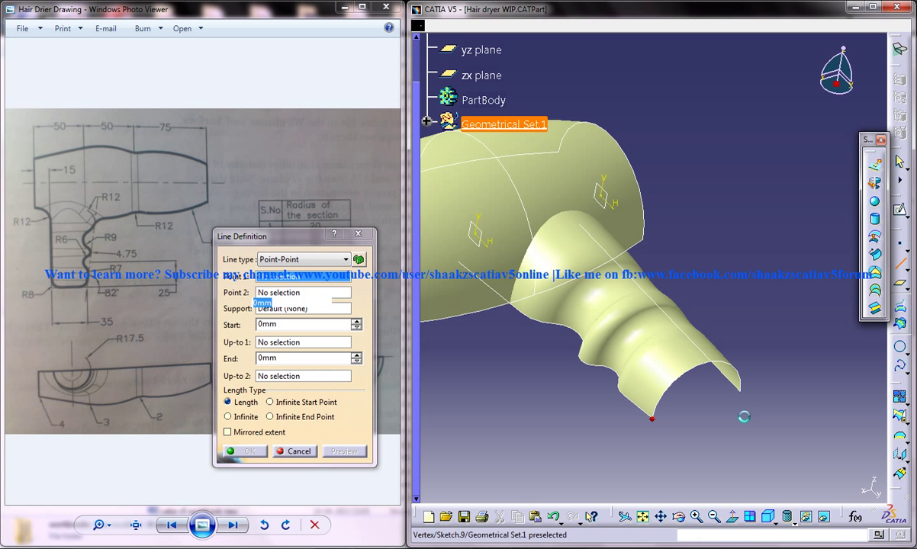
pyautogui.click(743, 393)
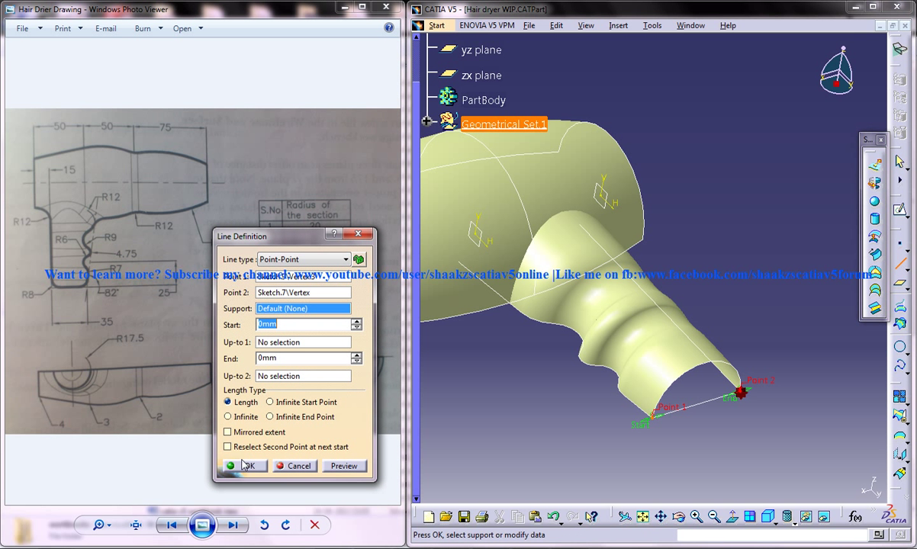
# Create a Point-Point line joining the two corners of the main body's open rear end beside the handle
pyautogui.moveTo(790, 354); pyautogui.dragTo(680, 440, button='middle')
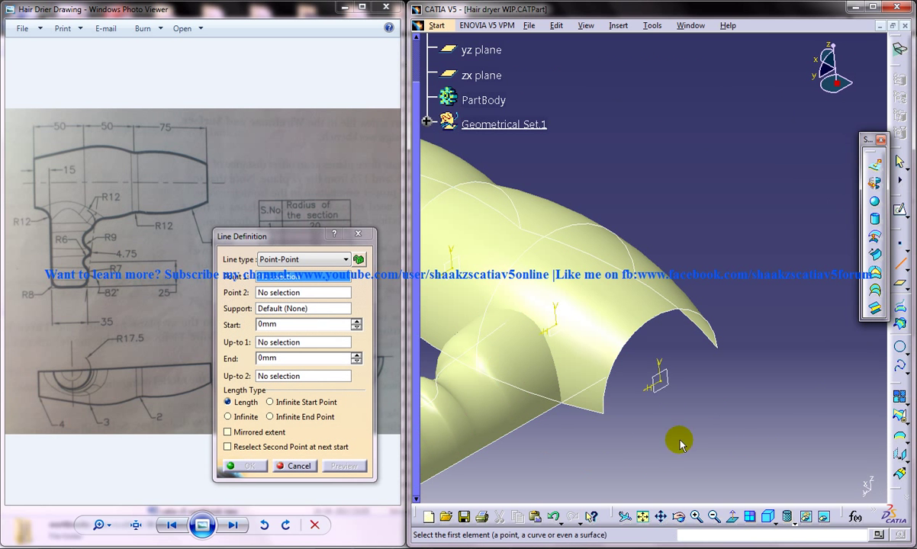
pyautogui.click(603, 415)
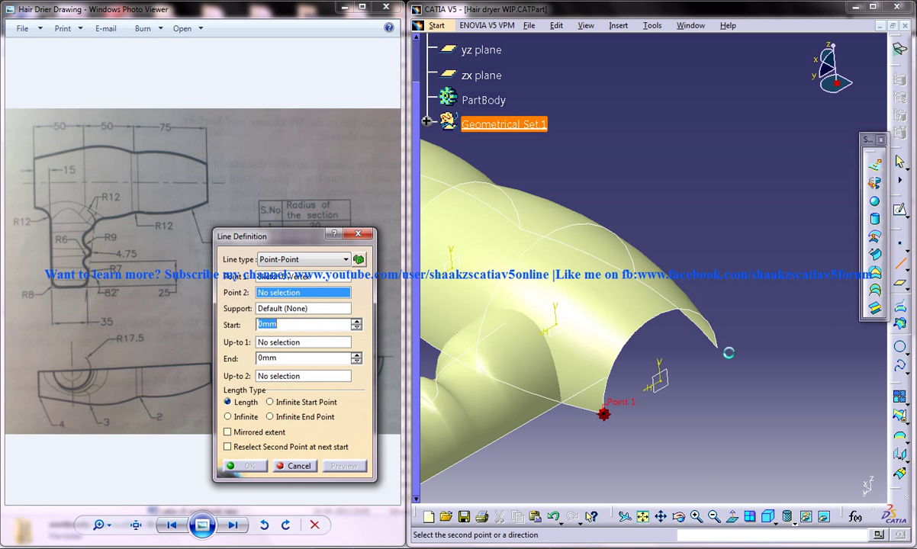
pyautogui.click(722, 351)
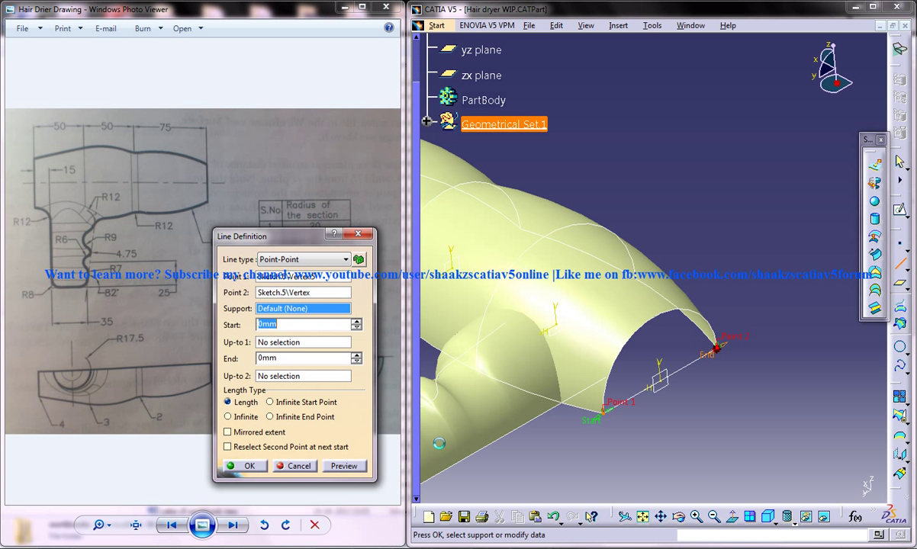
pyautogui.click(246, 466)
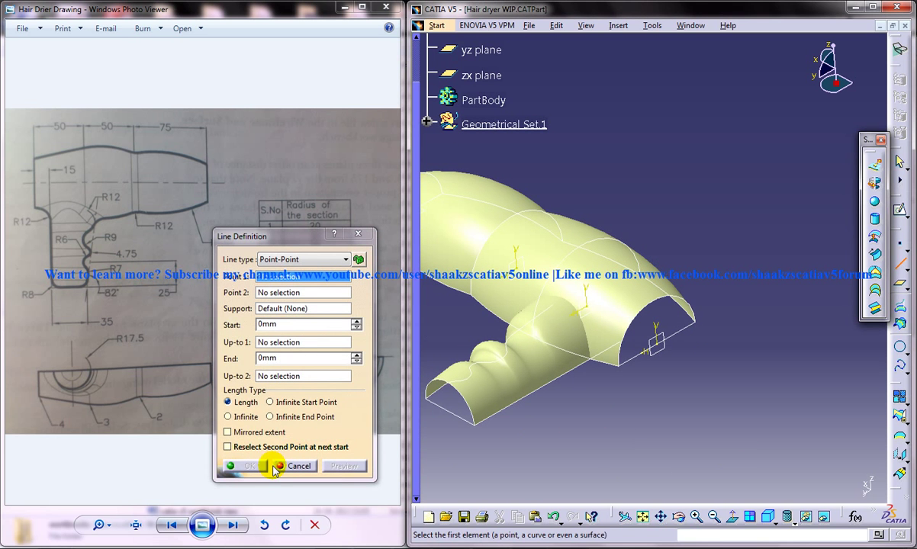
# Close the nozzle end with a Fill surface bounded by its arc sketch and closing line
pyautogui.moveTo(641, 404); pyautogui.dragTo(627, 368, button='middle')
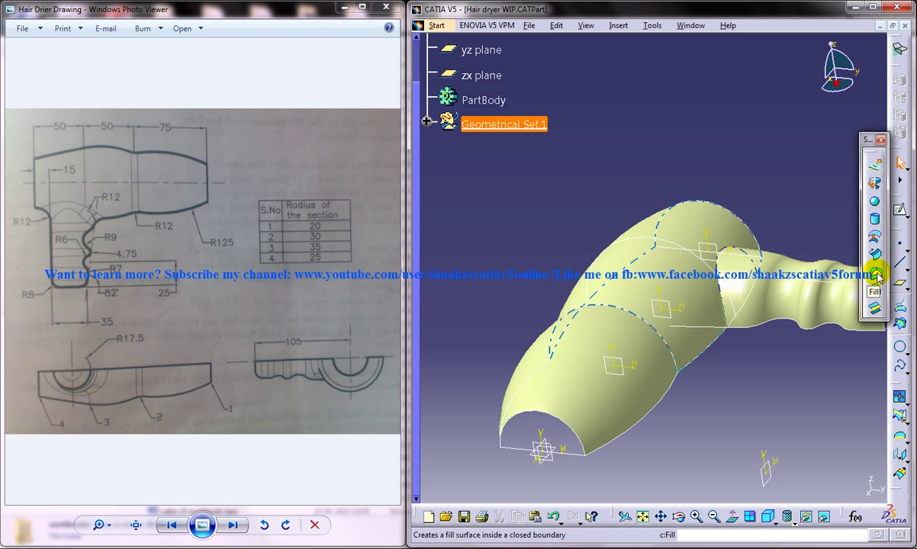
pyautogui.click(876, 277)
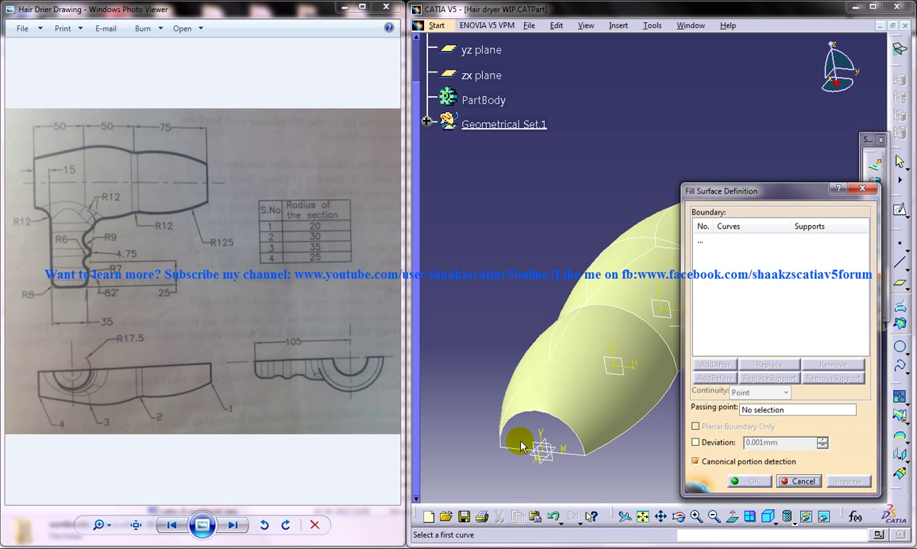
pyautogui.click(525, 435)
pyautogui.click(526, 449)
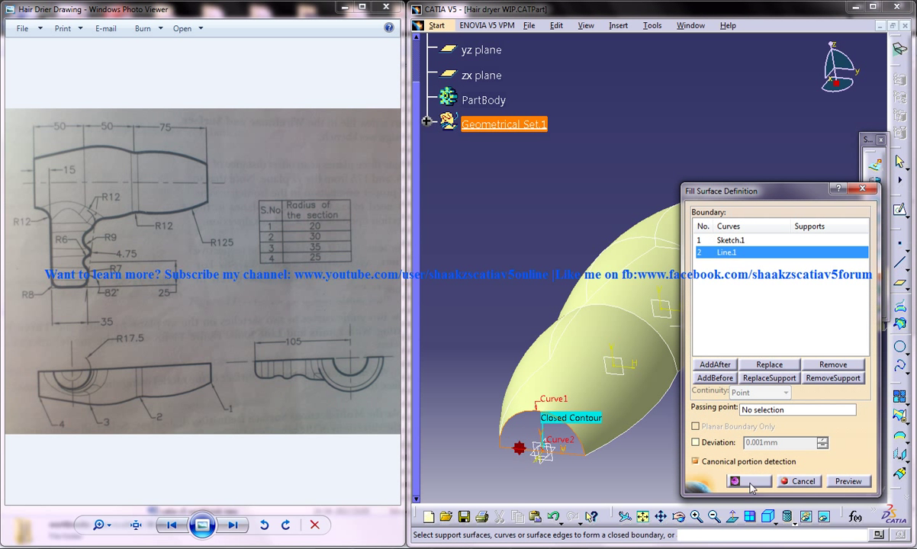
pyautogui.click(754, 481)
# Close the handle's open end with a Fill surface bounded by its end profile sketch and closing line
pyautogui.moveTo(606, 380)
pyautogui.mouseDown(button='middle')
pyautogui.moveTo(727, 372)
pyautogui.moveTo(597, 388)
pyautogui.mouseUp(button='middle')
pyautogui.moveTo(503, 415); pyautogui.dragTo(710, 298, button='middle')
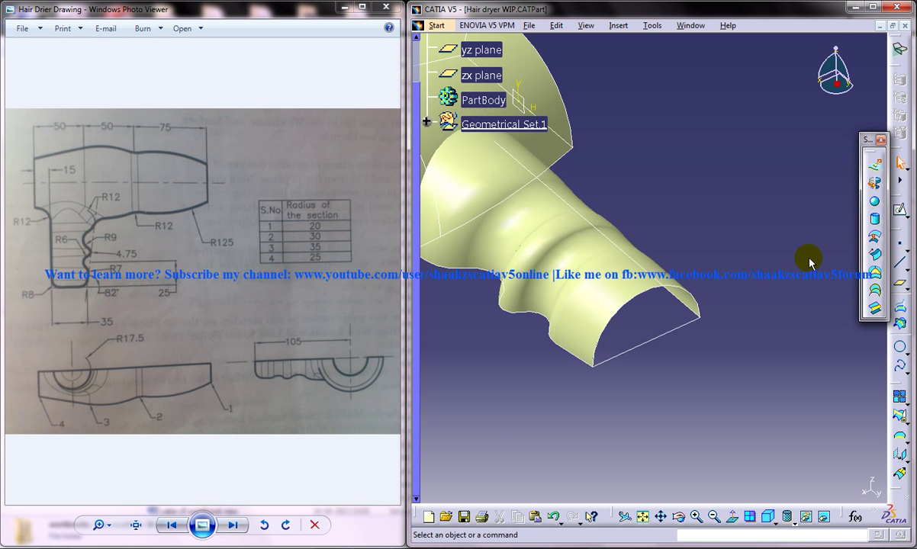
pyautogui.click(875, 283)
pyautogui.click(631, 329)
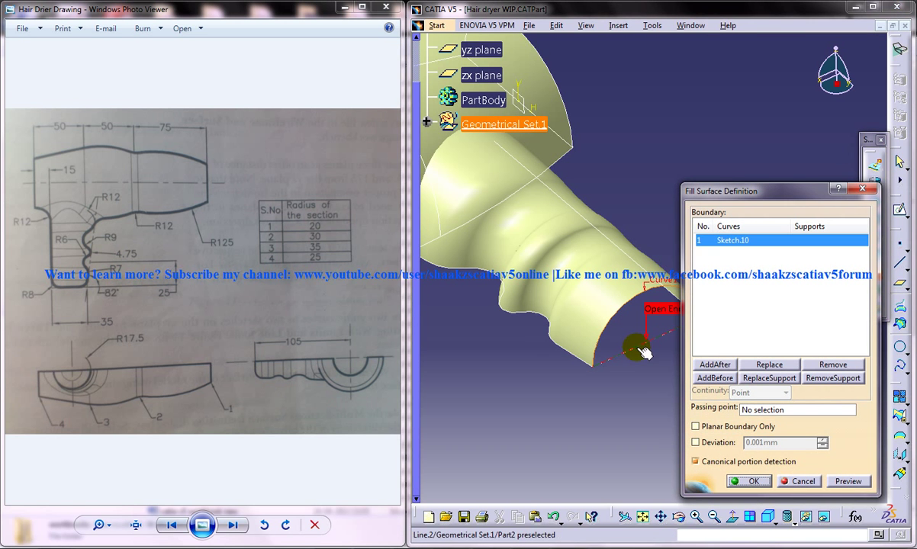
pyautogui.click(644, 352)
pyautogui.click(754, 479)
# Close the body's rear end with a Fill surface bounded by its arc sketch and closing line
pyautogui.moveTo(754, 478); pyautogui.dragTo(738, 324, button='middle')
pyautogui.moveTo(692, 299); pyautogui.dragTo(537, 512, button='middle')
pyautogui.moveTo(577, 268); pyautogui.dragTo(682, 298, button='middle')
pyautogui.click(874, 275)
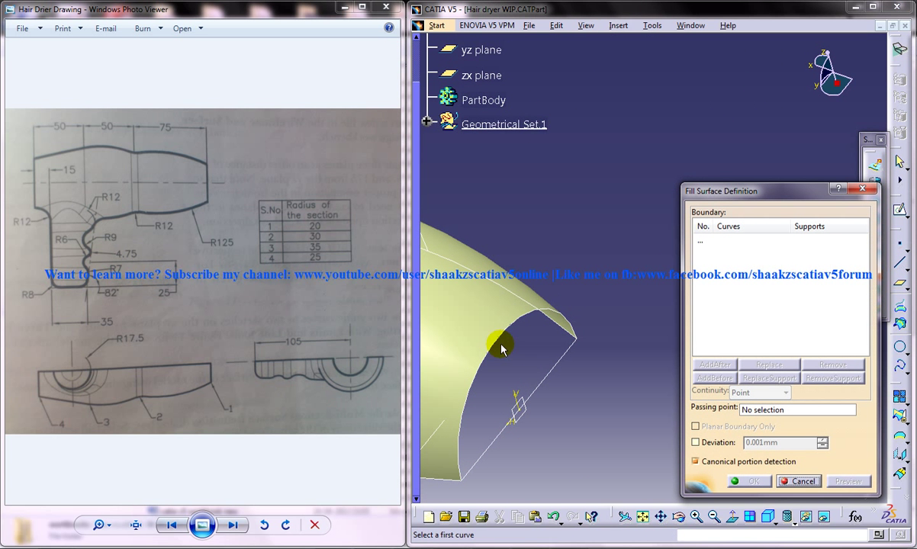
pyautogui.click(549, 338)
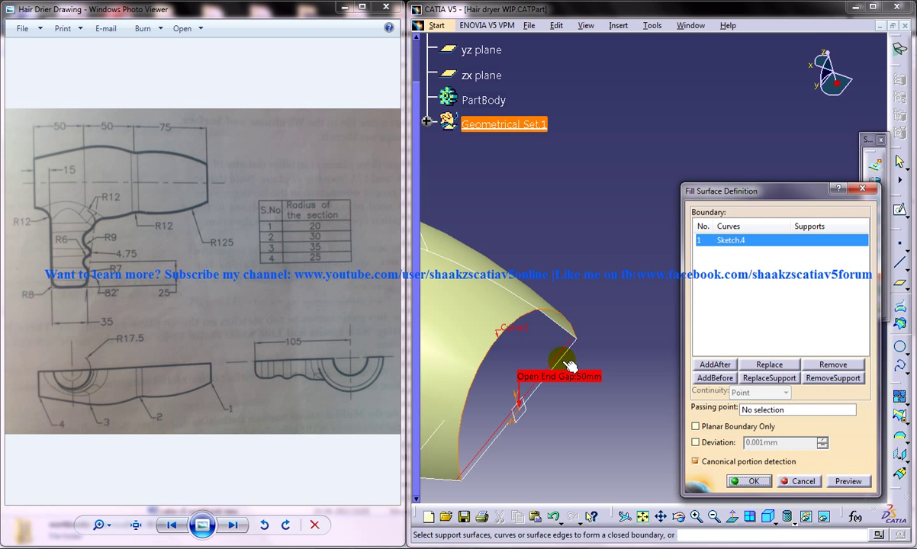
pyautogui.click(565, 363)
pyautogui.click(767, 481)
pyautogui.keyDown('ctrl'); pyautogui.moveTo(594, 416); pyautogui.dragTo(835, 460, button='middle'); pyautogui.keyUp('ctrl')
pyautogui.moveTo(761, 434); pyautogui.dragTo(694, 376, button='middle')
pyautogui.moveTo(793, 332); pyautogui.dragTo(773, 385, button='middle')
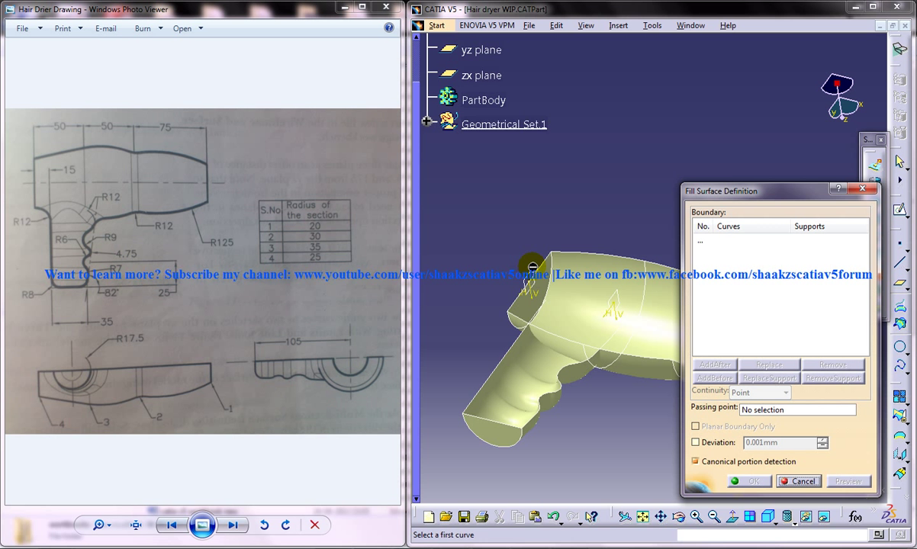
pyautogui.click(538, 267)
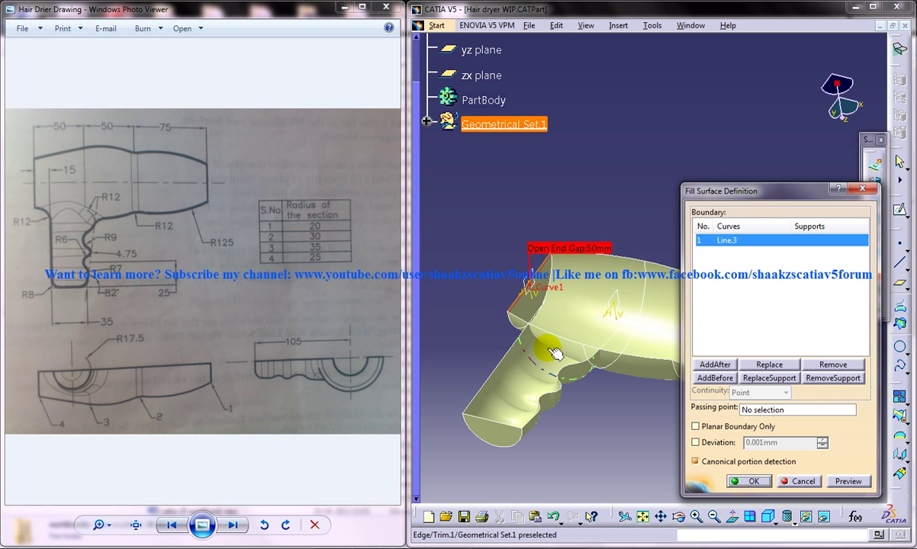
pyautogui.moveTo(534, 328); pyautogui.dragTo(608, 384, button='middle')
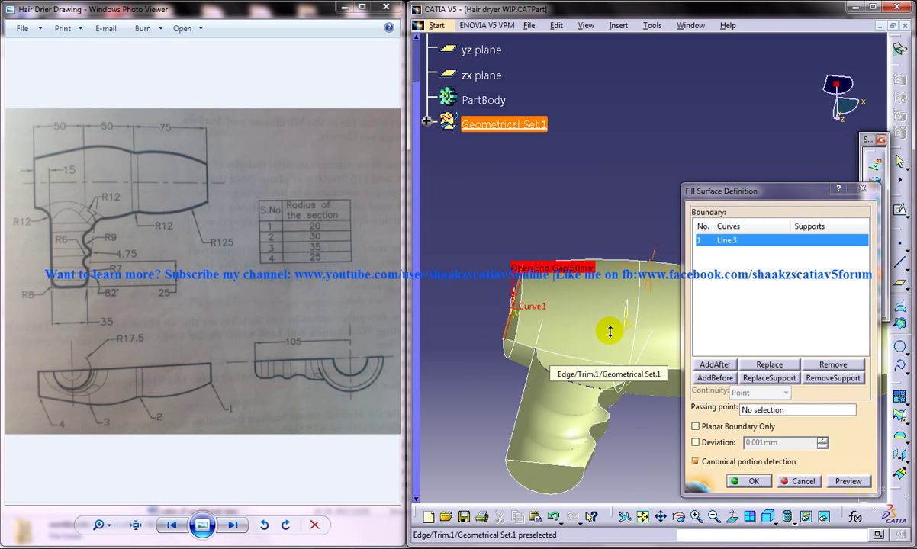
pyautogui.click(521, 352)
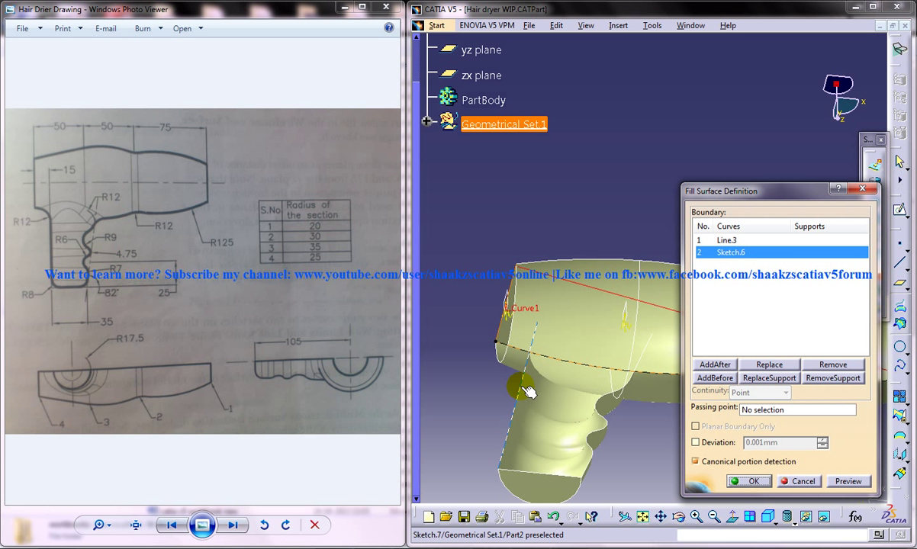
pyautogui.click(526, 391)
pyautogui.click(543, 479)
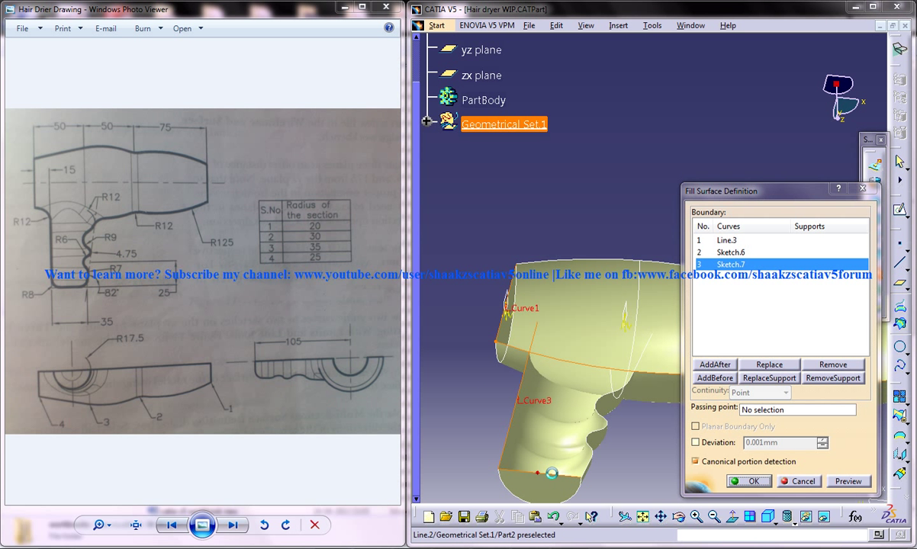
pyautogui.click(603, 434)
pyautogui.moveTo(603, 434)
pyautogui.mouseDown(button='middle')
pyautogui.moveTo(518, 434)
pyautogui.moveTo(524, 400)
pyautogui.mouseUp(button='middle')
pyautogui.click(540, 388)
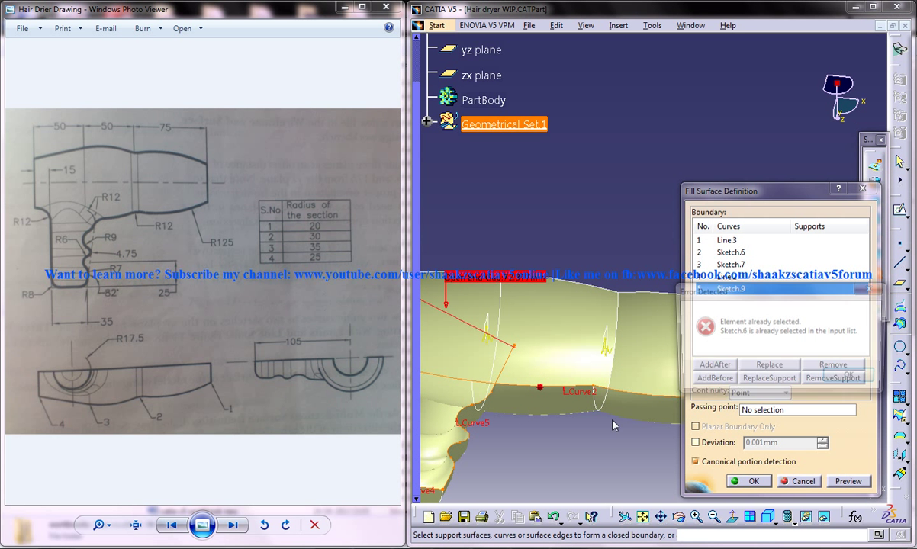
pyautogui.click(849, 379)
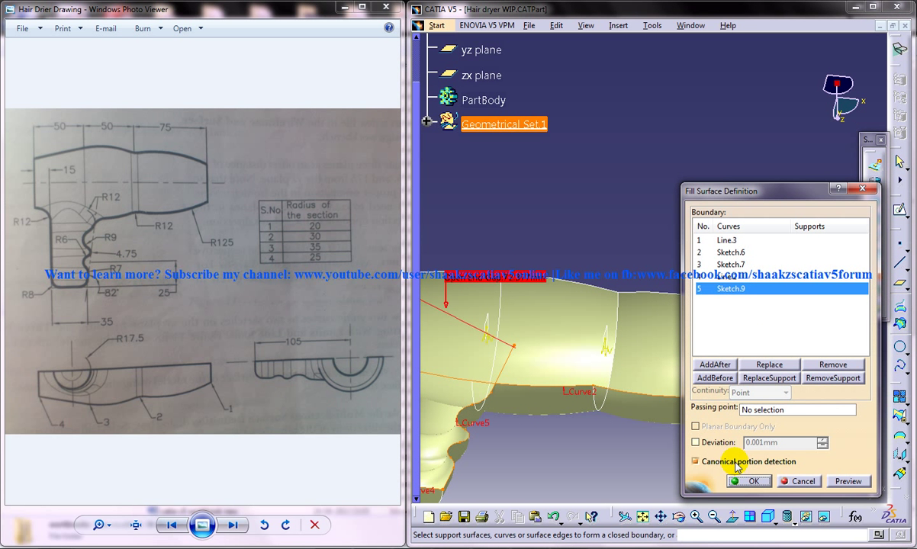
pyautogui.moveTo(655, 386); pyautogui.dragTo(452, 368, button='middle')
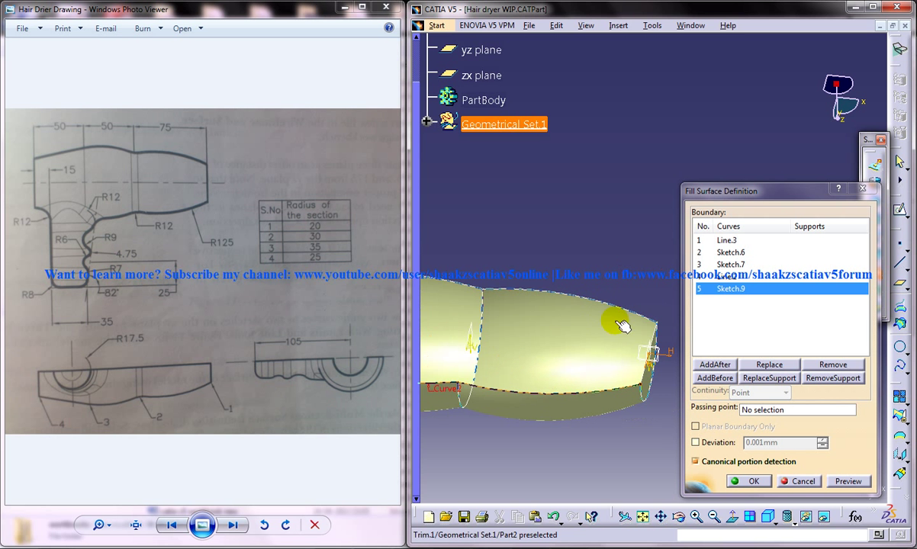
pyautogui.click(661, 338)
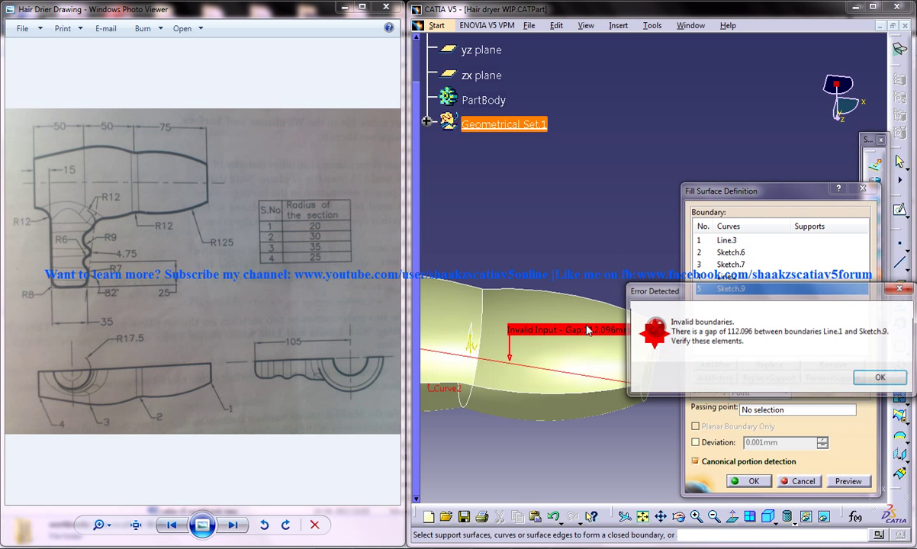
pyautogui.click(867, 379)
pyautogui.click(797, 480)
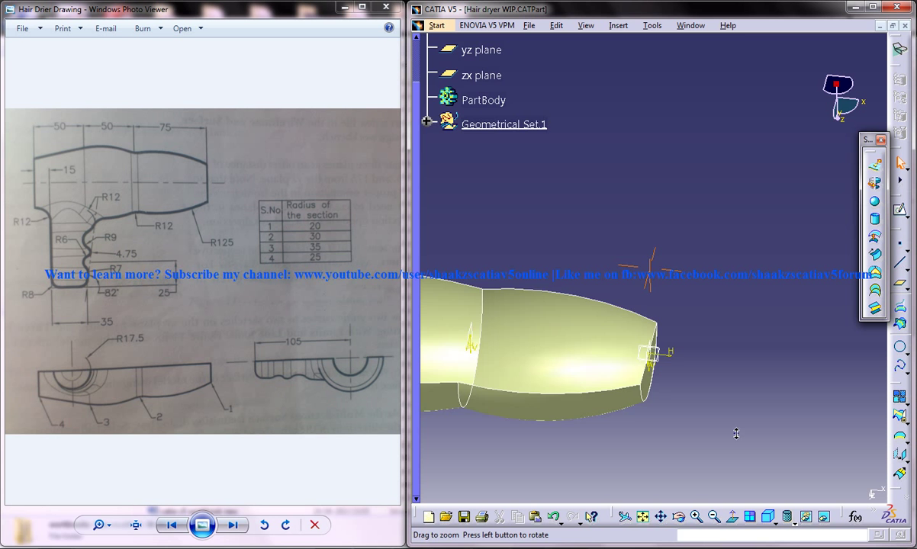
# Try to hide the wavy handle profile sketch that extends into the main body
pyautogui.moveTo(736, 434)
pyautogui.mouseDown(button='middle')
pyautogui.moveTo(747, 430)
pyautogui.moveTo(543, 430)
pyautogui.moveTo(717, 508)
pyautogui.moveTo(740, 444)
pyautogui.moveTo(713, 443)
pyautogui.moveTo(750, 447)
pyautogui.mouseUp(button='middle')
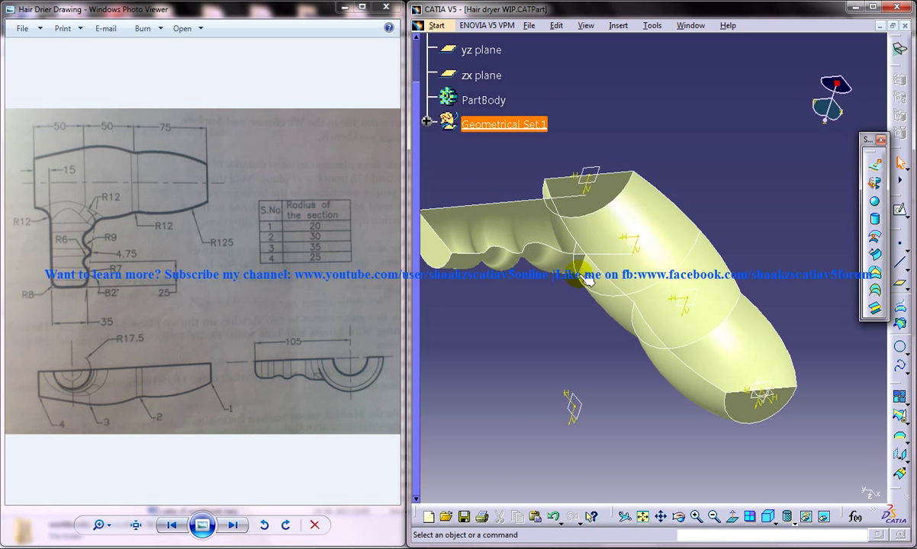
pyautogui.moveTo(588, 281)
pyautogui.mouseDown(button='middle')
pyautogui.moveTo(630, 281)
pyautogui.moveTo(594, 254)
pyautogui.moveTo(638, 287)
pyautogui.moveTo(722, 182)
pyautogui.moveTo(605, 242)
pyautogui.moveTo(639, 283)
pyautogui.mouseUp(button='middle')
pyautogui.rightClick(633, 279)
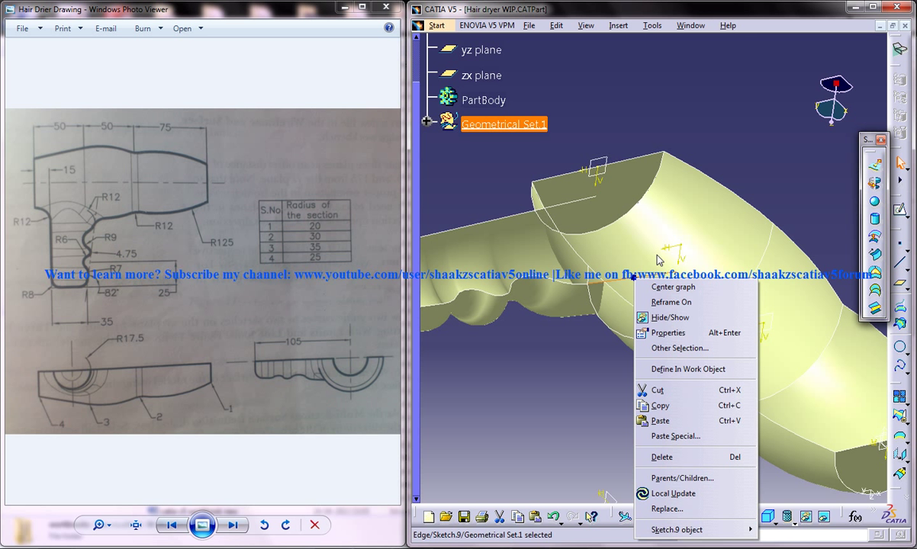
pyautogui.click(675, 315)
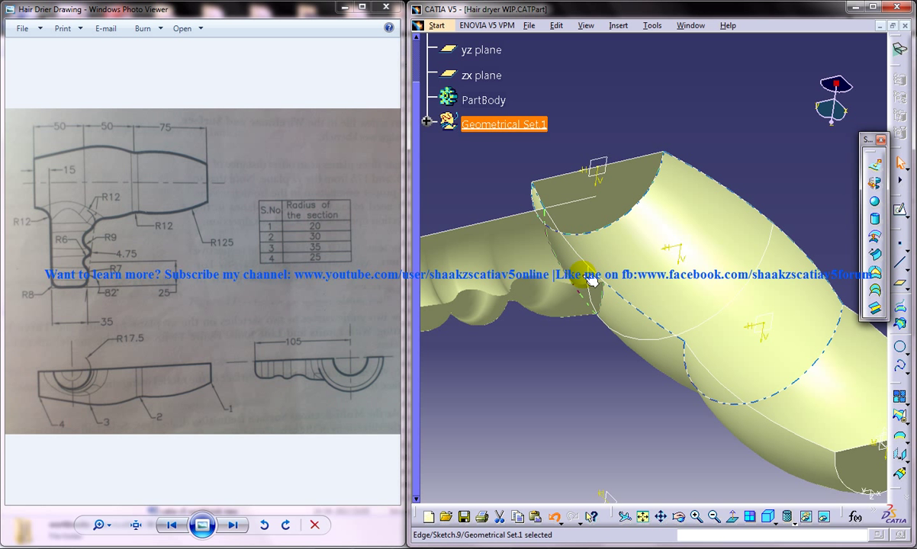
pyautogui.click(624, 369)
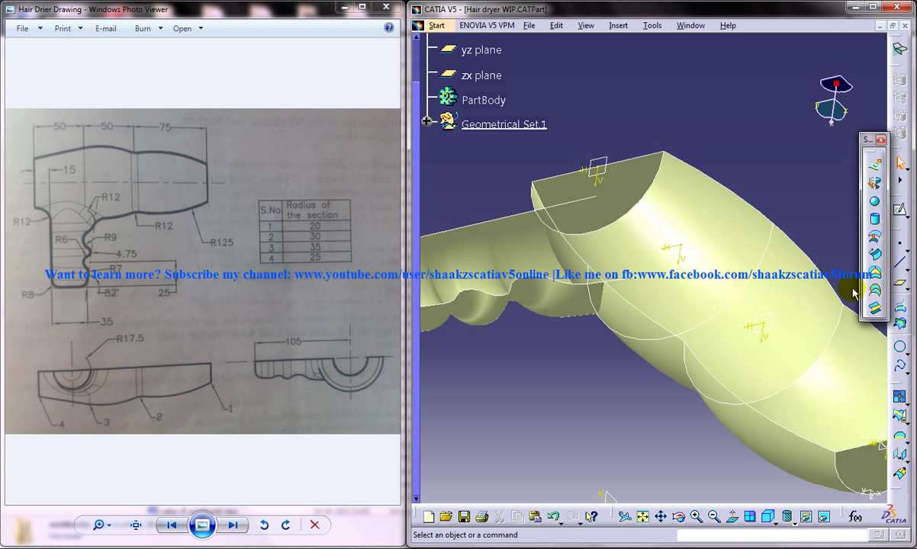
# Try to fill the flat side, picking the wavy handle profile, both body profiles and the nozzle and rear closing lines as boundaries
pyautogui.click(874, 272)
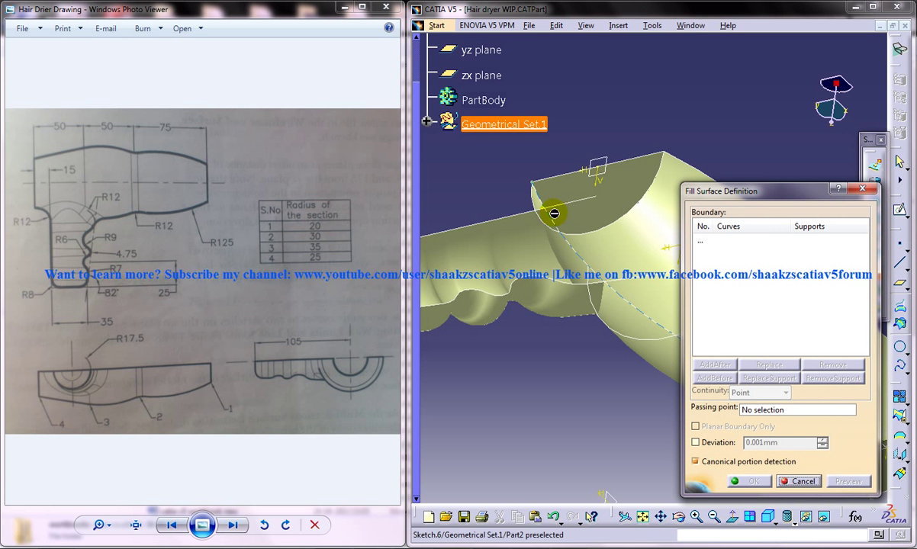
pyautogui.click(517, 265)
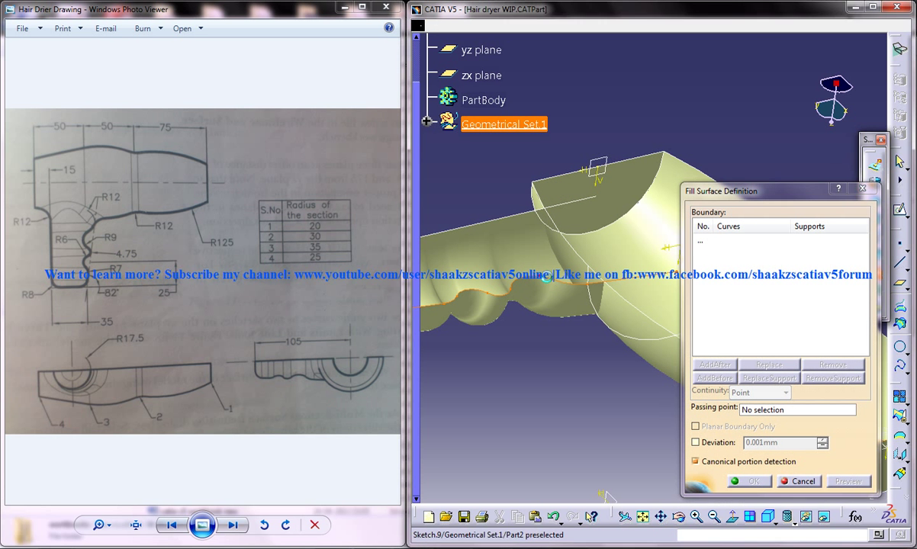
pyautogui.moveTo(621, 305); pyautogui.dragTo(542, 291, button='middle')
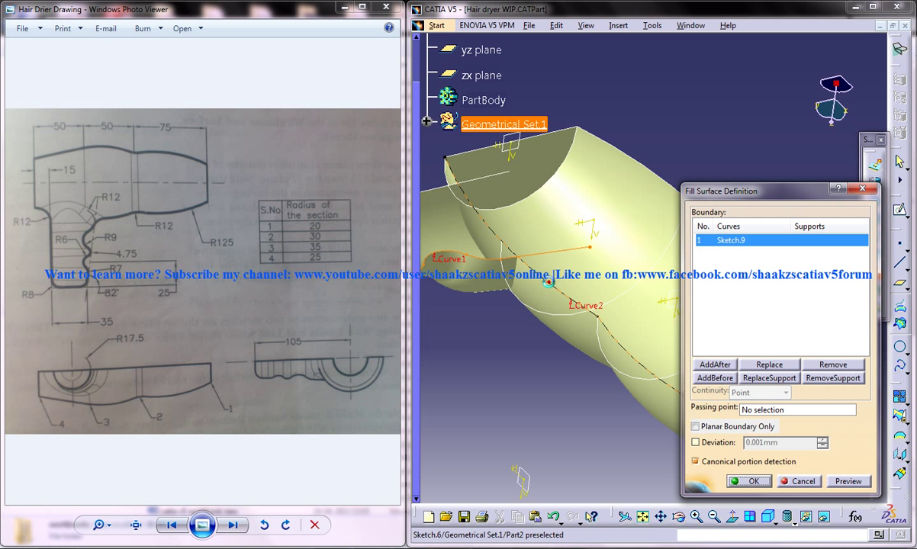
pyautogui.click(555, 286)
pyautogui.moveTo(568, 284); pyautogui.dragTo(487, 240, button='middle')
pyautogui.moveTo(617, 314); pyautogui.dragTo(576, 330, button='middle')
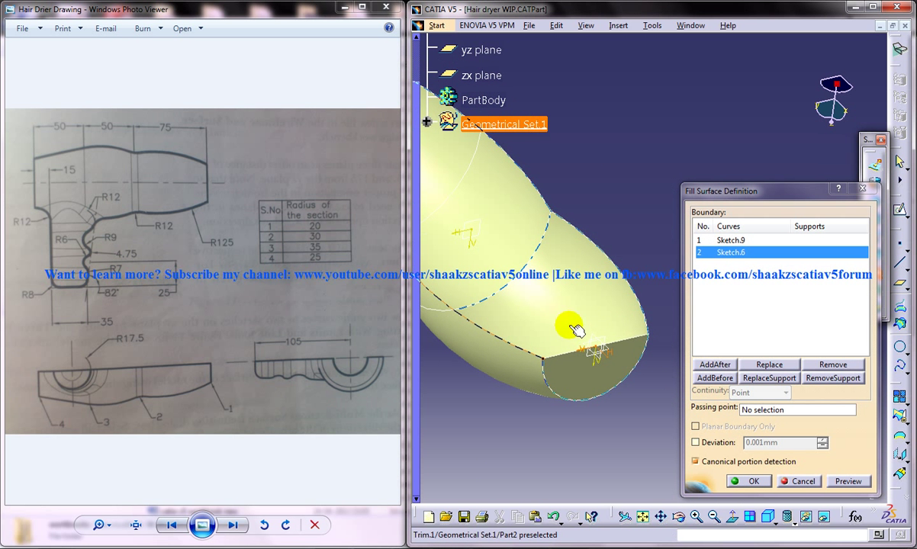
pyautogui.click(643, 341)
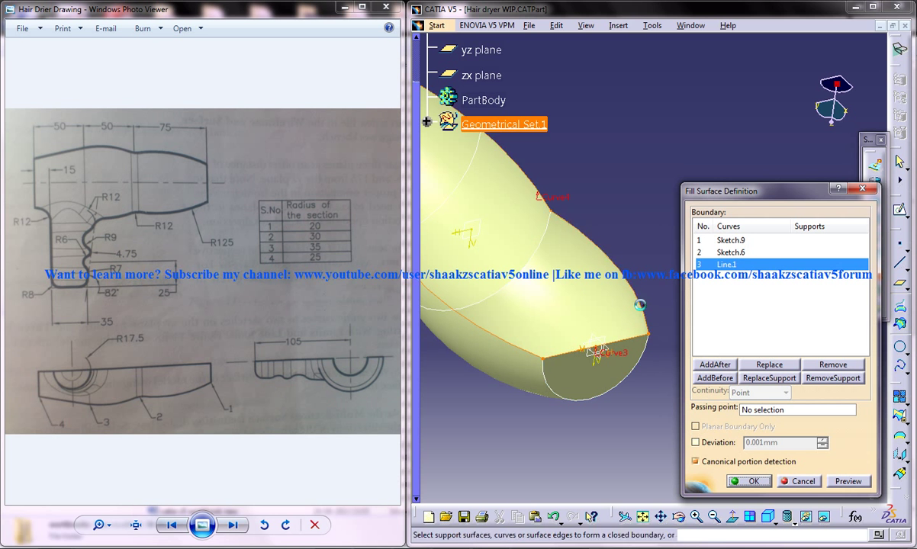
pyautogui.moveTo(646, 324); pyautogui.dragTo(718, 408, button='middle')
pyautogui.moveTo(477, 264); pyautogui.dragTo(650, 340, button='middle')
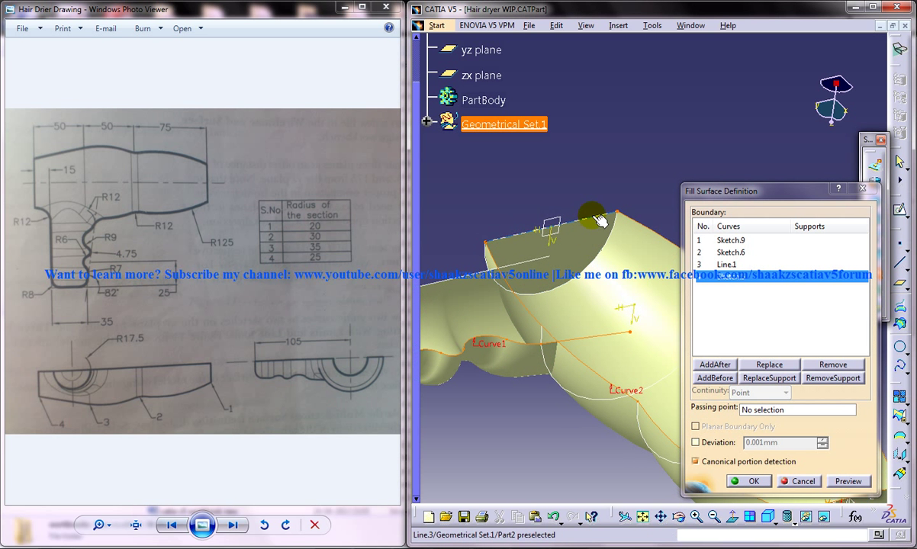
pyautogui.click(600, 220)
pyautogui.moveTo(516, 257); pyautogui.dragTo(491, 282, button='middle')
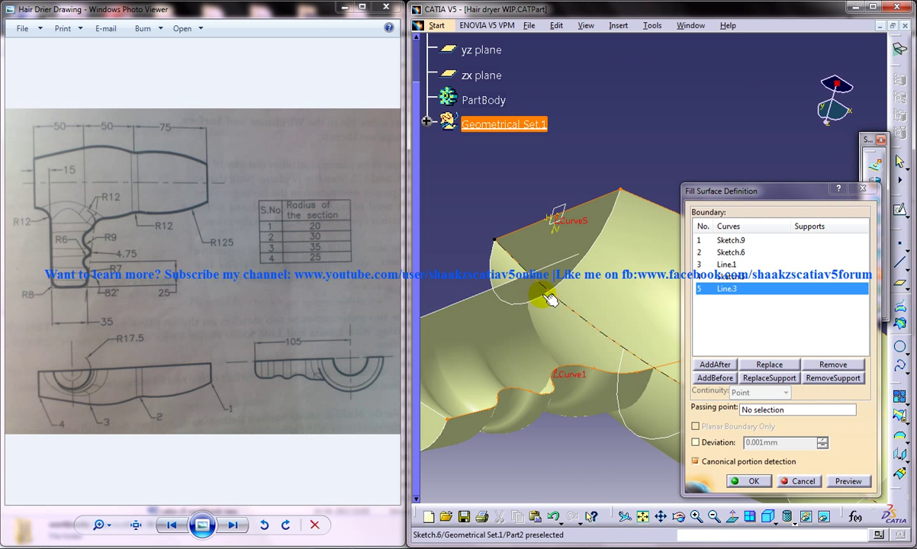
# Hide the handle-side body profile and add the rear trimmed edge, straight handle profile and handle closing line to the fill boundary
pyautogui.click(479, 298)
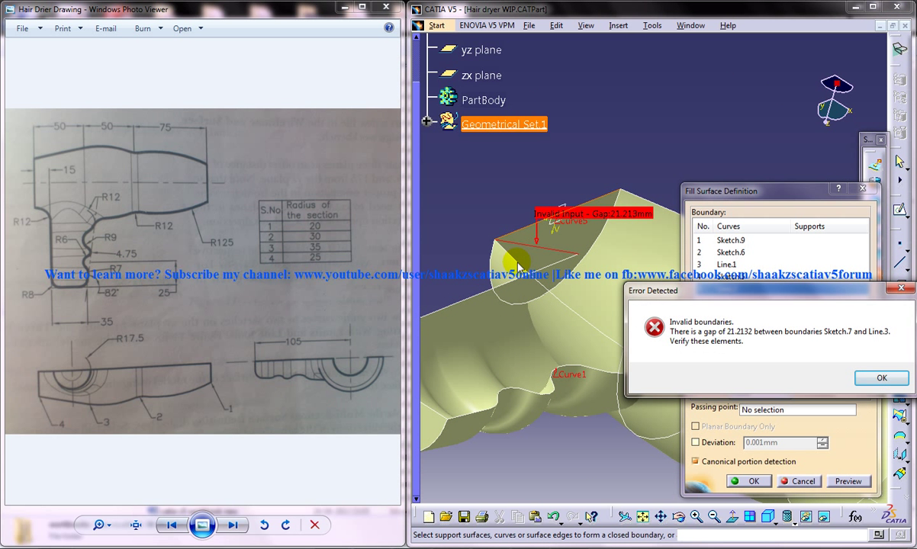
pyautogui.click(864, 377)
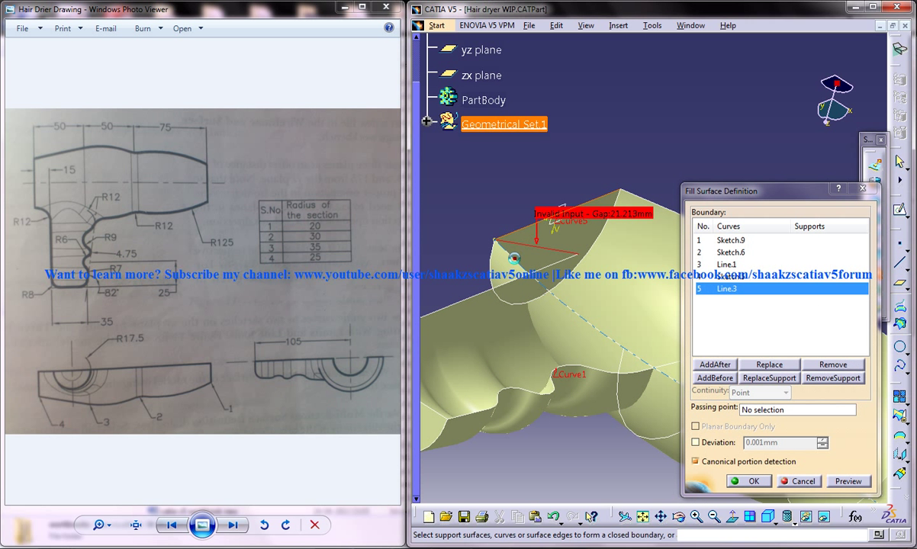
pyautogui.click(503, 313)
pyautogui.click(839, 372)
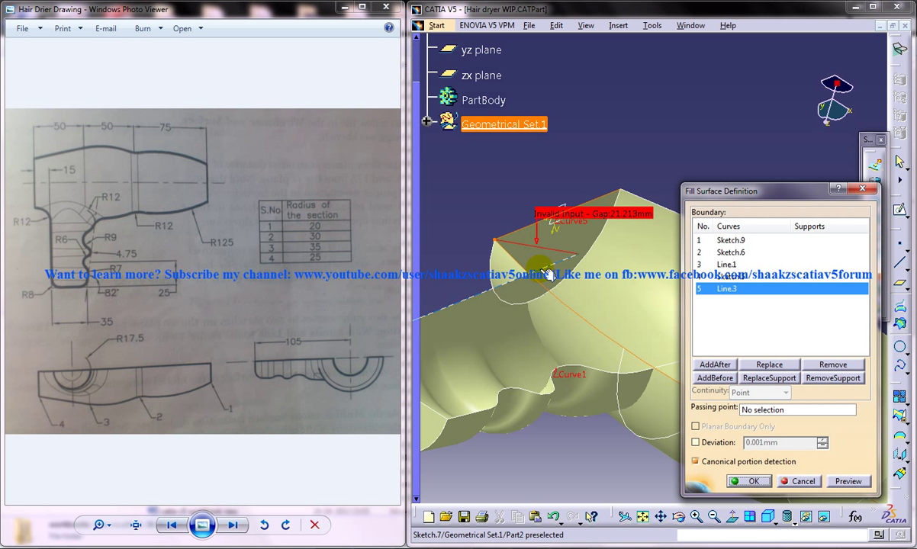
pyautogui.rightClick(557, 298)
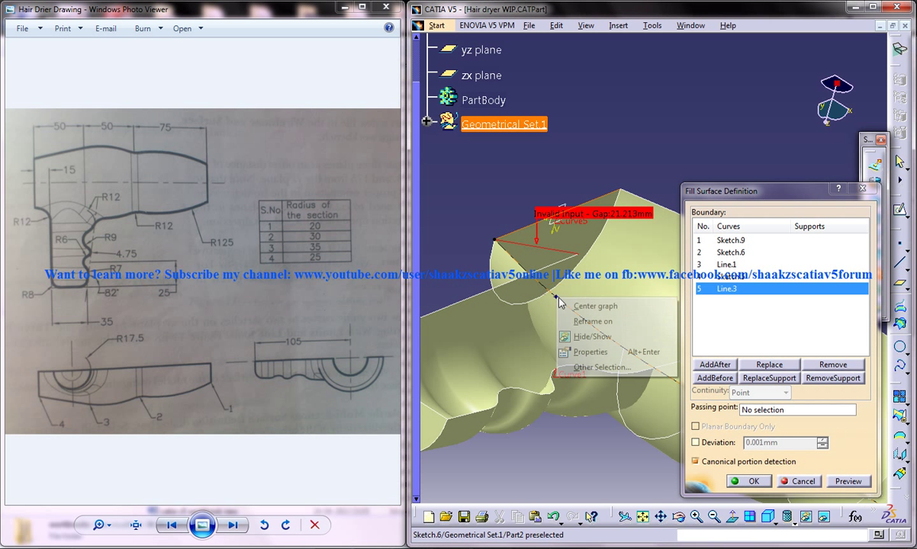
pyautogui.click(594, 335)
pyautogui.click(521, 263)
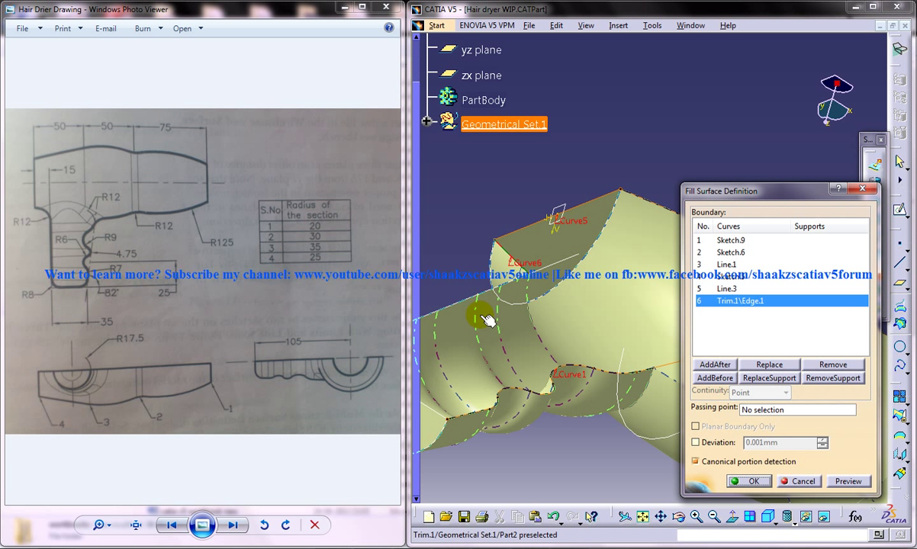
pyautogui.click(497, 293)
pyautogui.moveTo(497, 296)
pyautogui.mouseDown(button='middle')
pyautogui.moveTo(458, 370)
pyautogui.moveTo(508, 339)
pyautogui.moveTo(489, 330)
pyautogui.moveTo(510, 368)
pyautogui.moveTo(538, 378)
pyautogui.moveTo(563, 332)
pyautogui.moveTo(526, 332)
pyautogui.mouseUp(button='middle')
pyautogui.click(496, 350)
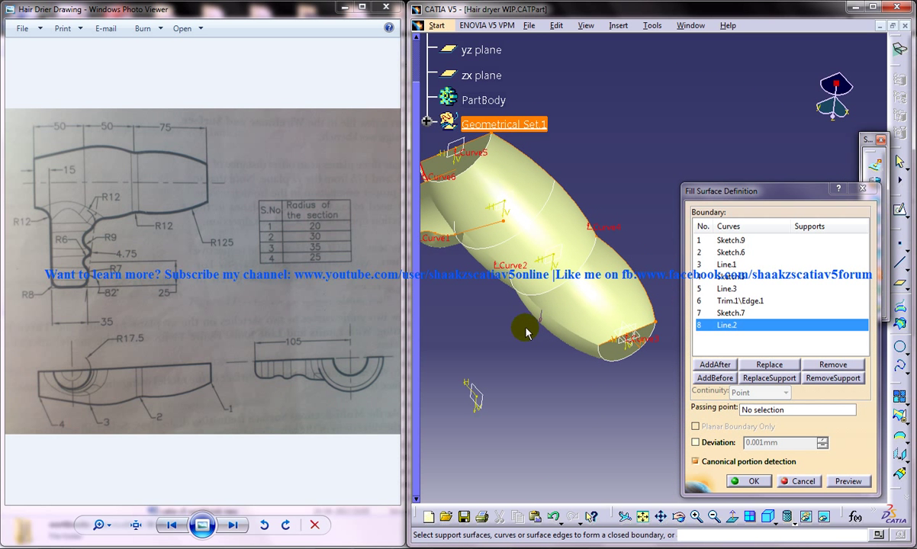
# Try to add the body edge toward the nozzle to the fill boundary, and preview the flat side surface
pyautogui.click(558, 321)
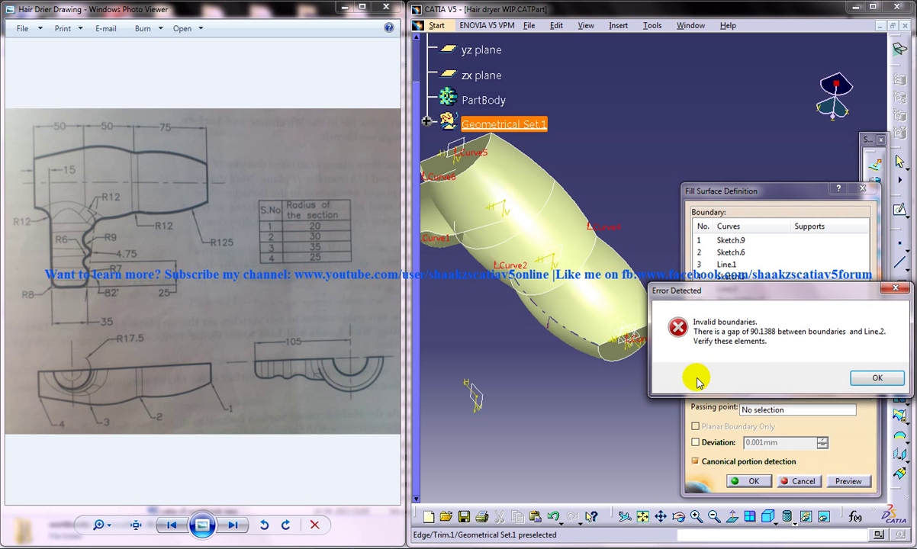
pyautogui.click(878, 377)
pyautogui.moveTo(564, 401); pyautogui.dragTo(803, 462, button='middle')
pyautogui.moveTo(636, 405); pyautogui.dragTo(560, 409, button='middle')
pyautogui.click(852, 479)
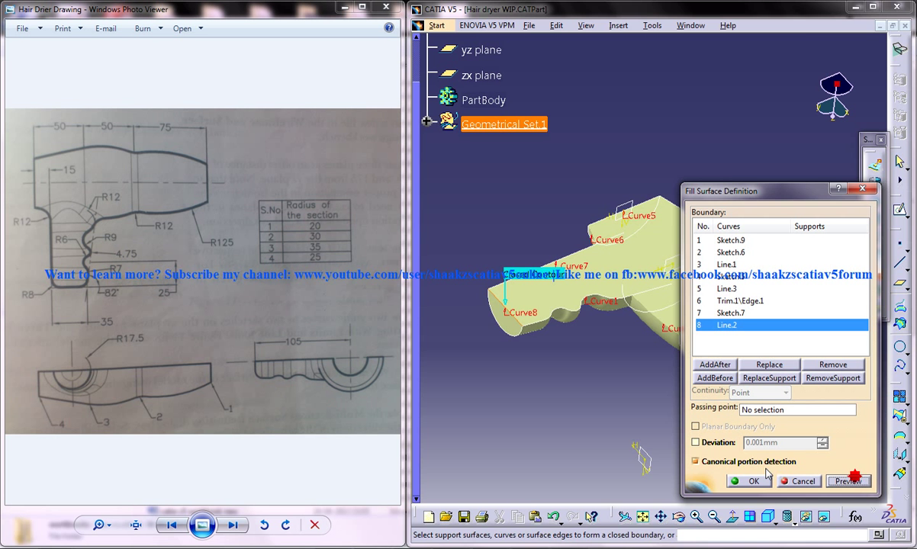
pyautogui.moveTo(624, 398); pyautogui.dragTo(614, 415, button='middle')
pyautogui.click(799, 481)
# Start a new Fill surface for the flat side from the nozzle closing line, the outer body profile and the rear closing line
pyautogui.moveTo(679, 409); pyautogui.dragTo(655, 422, button='middle')
pyautogui.click(875, 275)
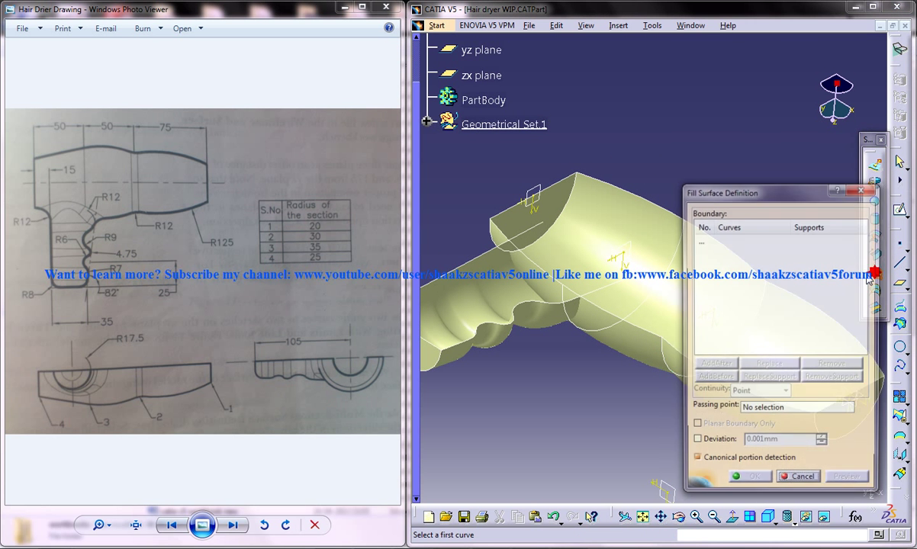
pyautogui.moveTo(725, 174); pyautogui.dragTo(230, 142)
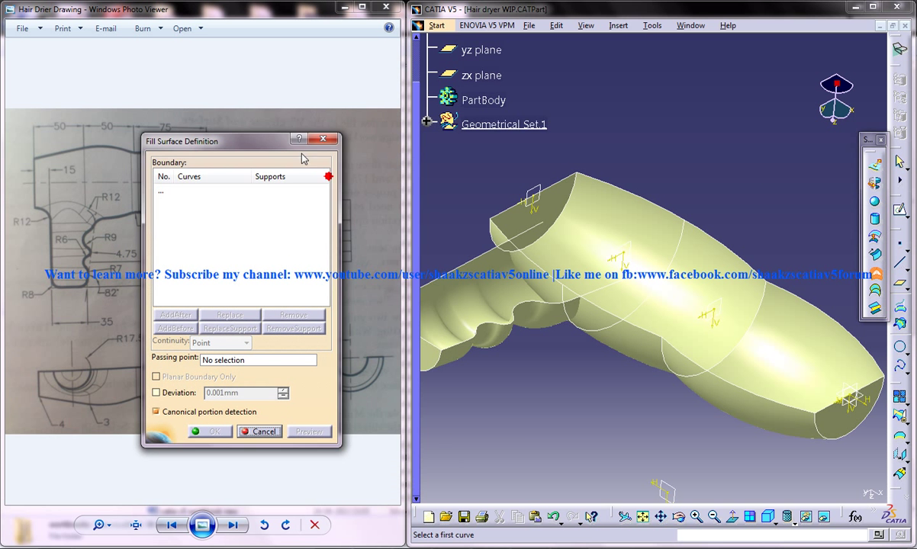
pyautogui.moveTo(611, 250); pyautogui.dragTo(611, 250, button='middle')
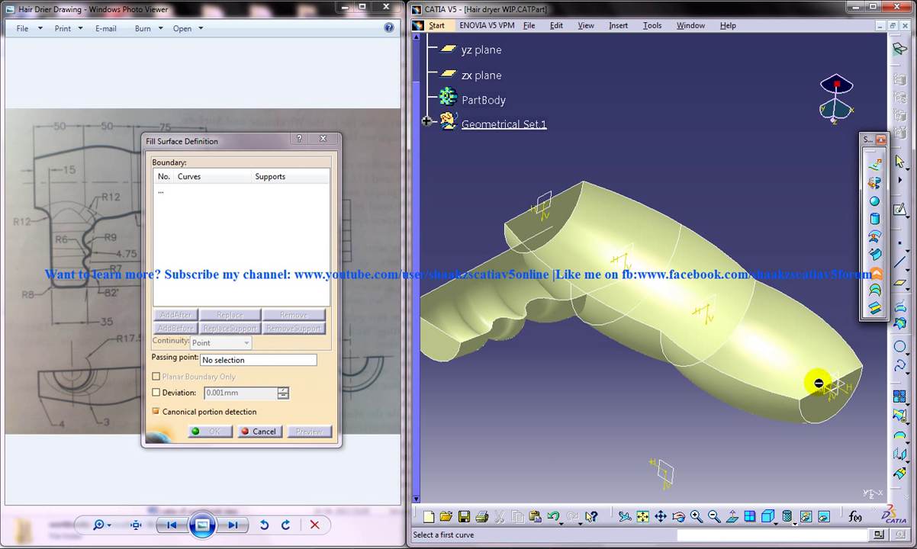
pyautogui.click(835, 408)
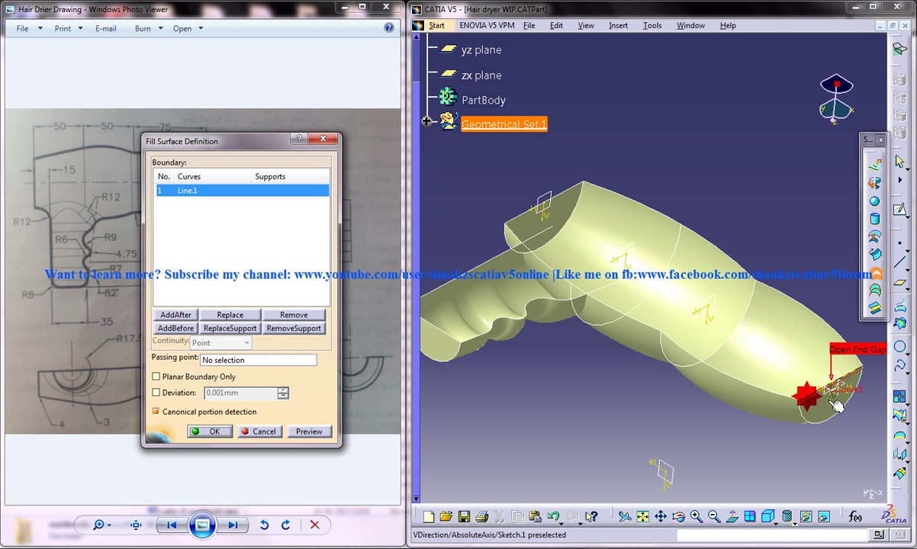
pyautogui.click(811, 315)
pyautogui.moveTo(662, 283); pyautogui.dragTo(687, 275, button='middle')
pyautogui.click(580, 256)
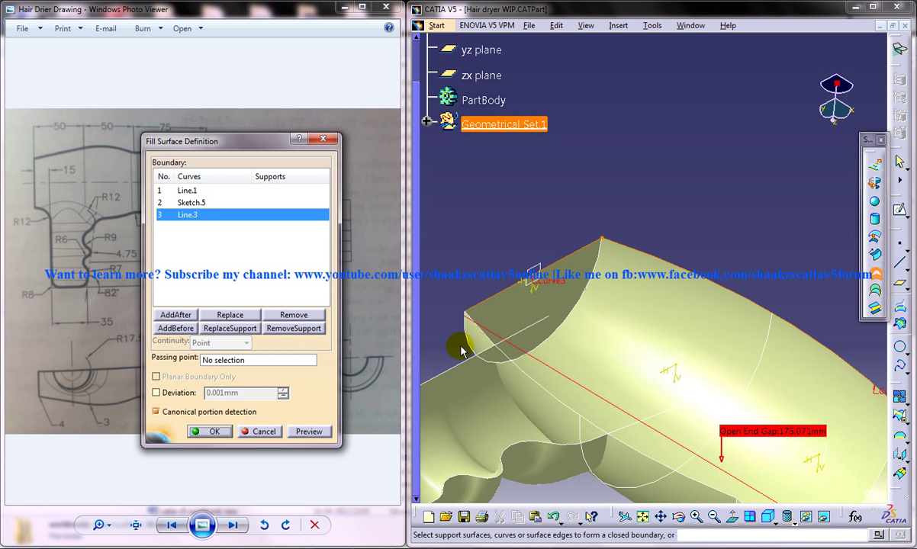
# Add the handle-side body profile, straight handle profile, handle closing line and wavy handle profile to the fill boundary
pyautogui.moveTo(429, 339); pyautogui.dragTo(454, 338, button='middle')
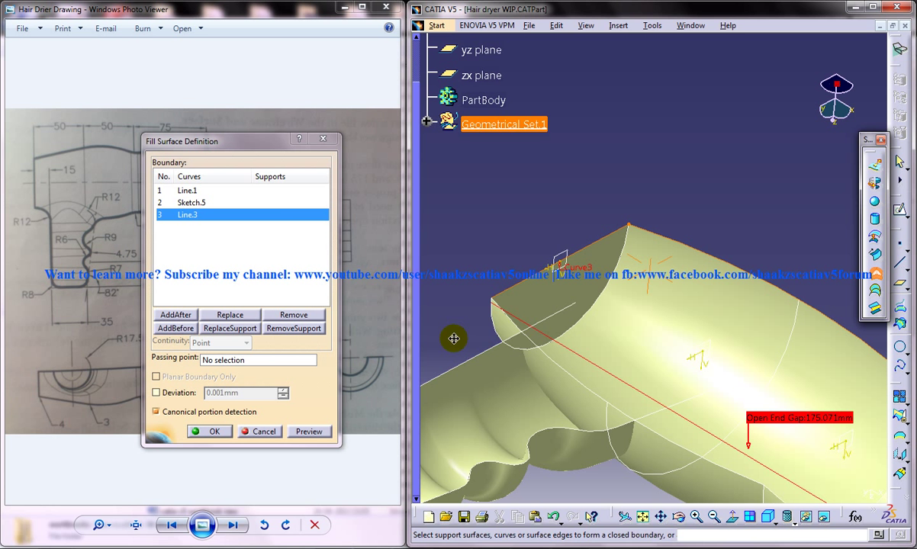
pyautogui.click(511, 320)
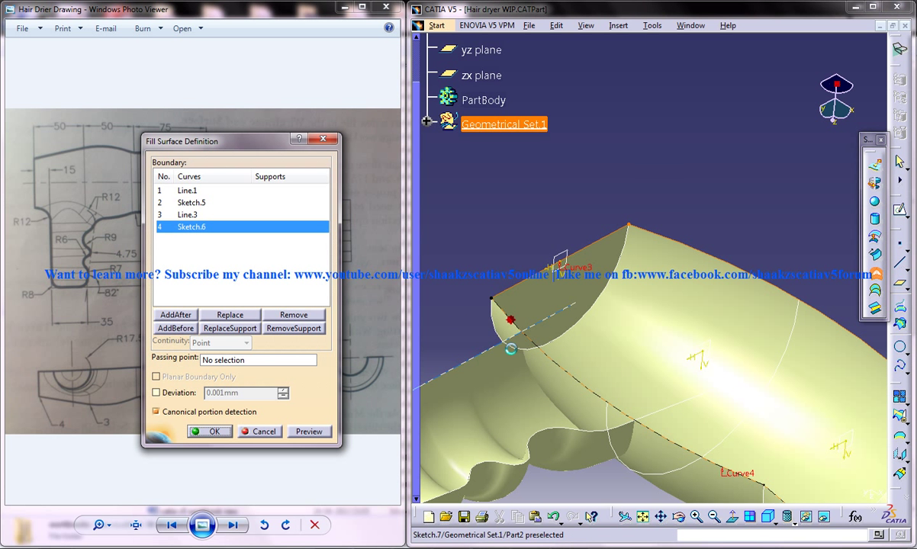
pyautogui.click(477, 360)
pyautogui.moveTo(542, 339); pyautogui.dragTo(695, 241, button='middle')
pyautogui.click(500, 362)
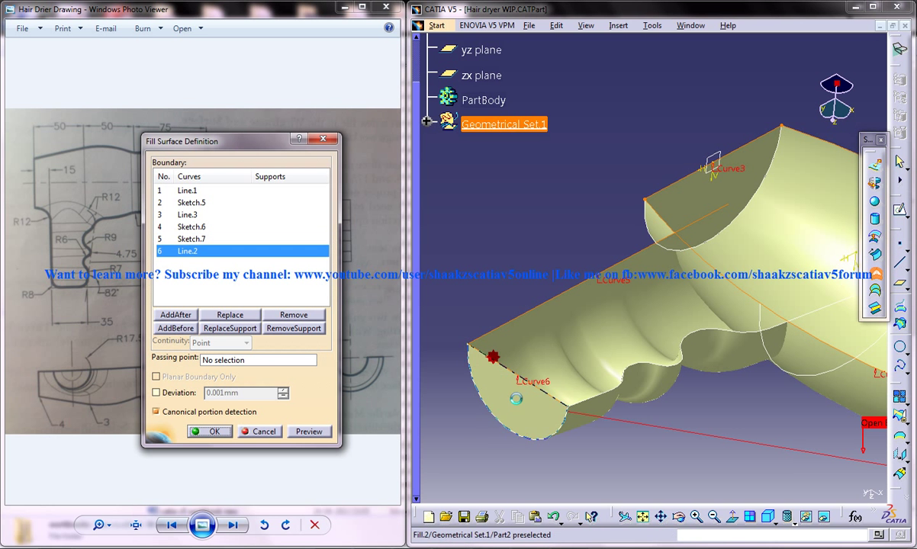
pyautogui.click(592, 399)
# Try to continue the fill boundary from the wavy handle profile along the handle-side edge of the body
pyautogui.moveTo(670, 375); pyautogui.dragTo(465, 358, button='middle')
pyautogui.keyDown('ctrl'); pyautogui.moveTo(646, 370); pyautogui.dragTo(647, 379, button='middle'); pyautogui.keyUp('ctrl')
pyautogui.click(633, 330)
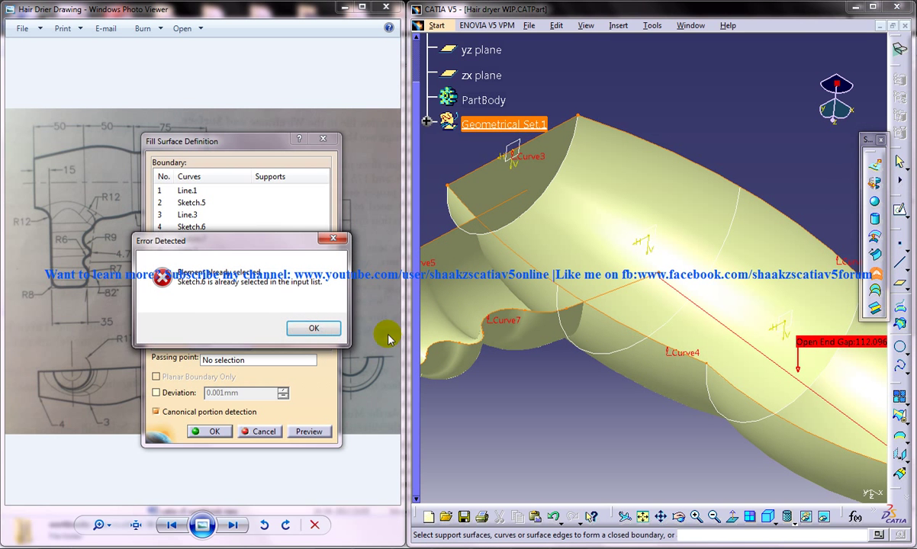
pyautogui.click(305, 319)
# Hide the handle-side body profile sketch that overlaps the trimmed surface edges
pyautogui.moveTo(639, 376); pyautogui.dragTo(519, 314, button='middle')
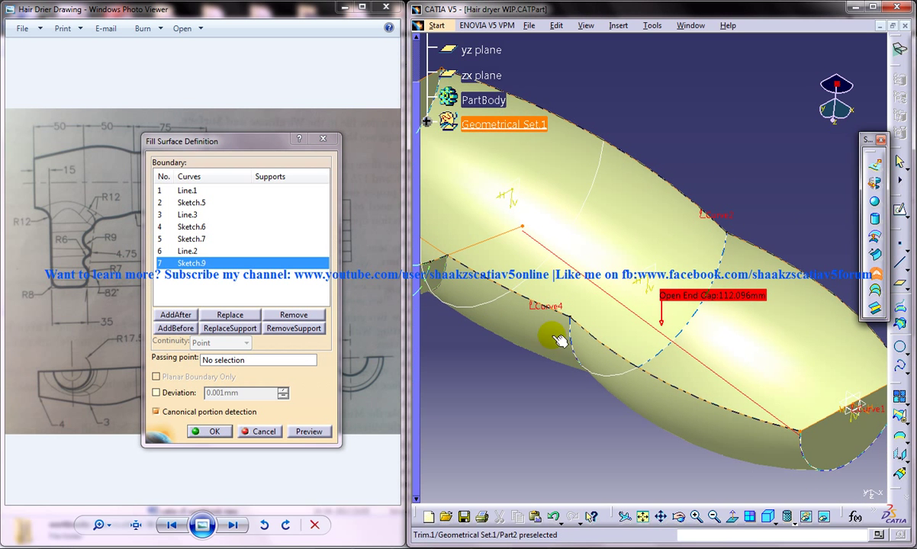
pyautogui.moveTo(758, 409); pyautogui.dragTo(671, 381, button='middle')
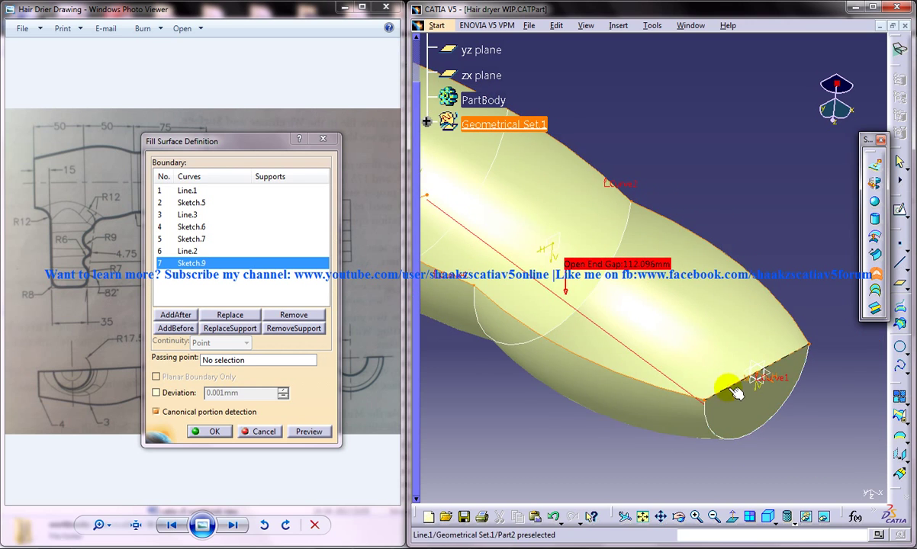
pyautogui.moveTo(563, 372); pyautogui.dragTo(629, 379, button='middle')
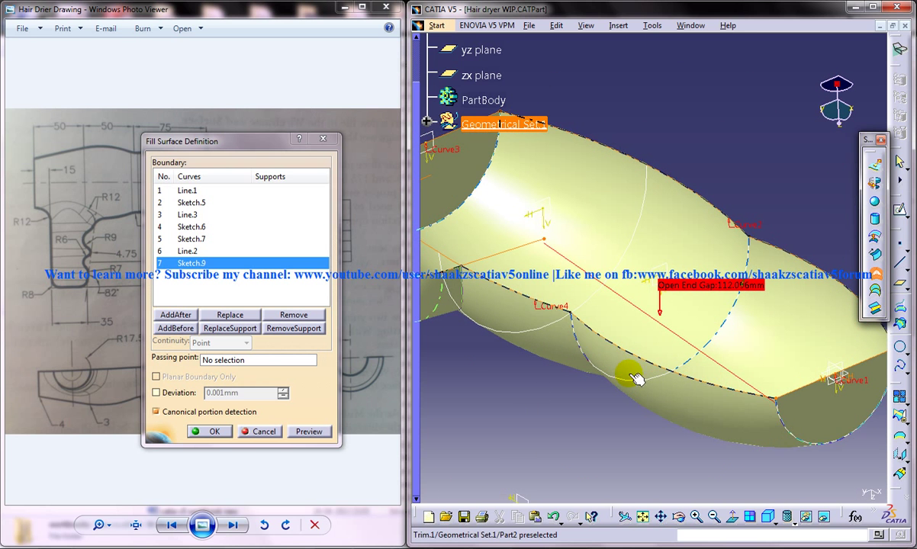
pyautogui.moveTo(486, 263); pyautogui.dragTo(515, 260, button='middle')
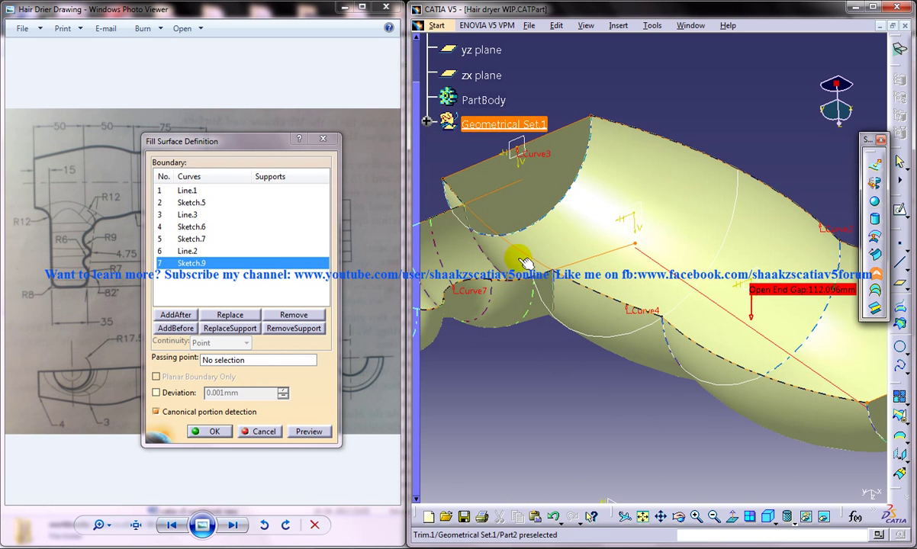
pyautogui.rightClick(514, 251)
pyautogui.click(545, 272)
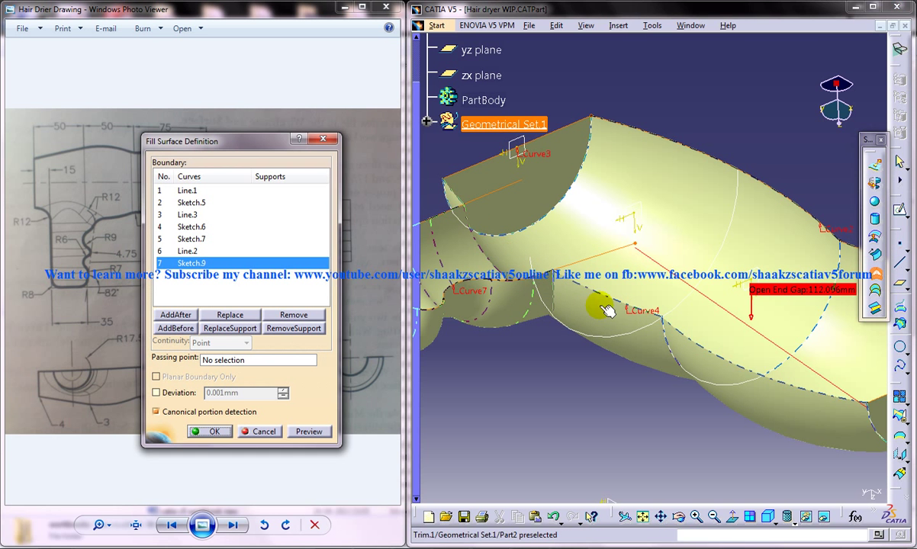
# Add the two trimmed body edges between the handle and nozzle to the boundary and create the flat side's Fill surface
pyautogui.click(591, 294)
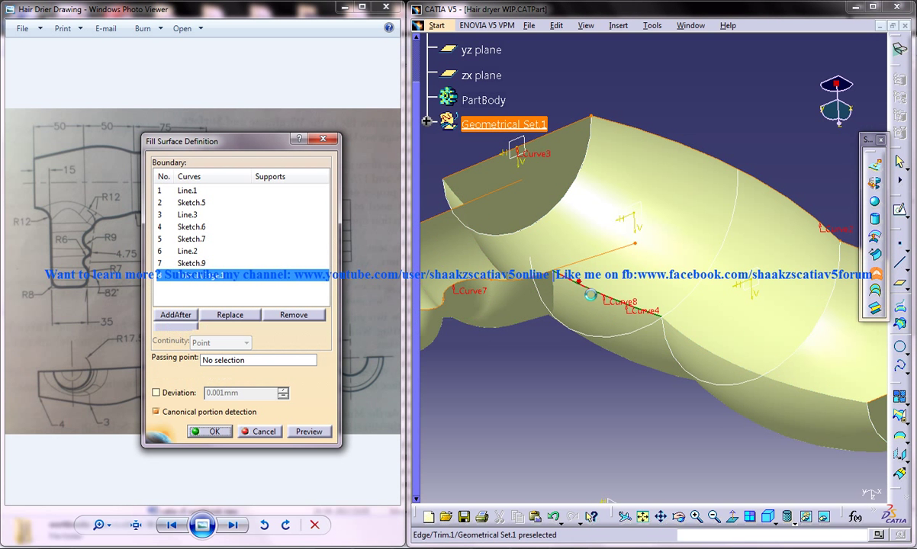
pyautogui.click(688, 336)
pyautogui.moveTo(649, 344); pyautogui.dragTo(524, 318, button='middle')
pyautogui.moveTo(694, 344); pyautogui.dragTo(679, 370, button='middle')
pyautogui.moveTo(624, 322); pyautogui.dragTo(682, 371, button='middle')
pyautogui.moveTo(507, 293); pyautogui.dragTo(505, 302, button='middle')
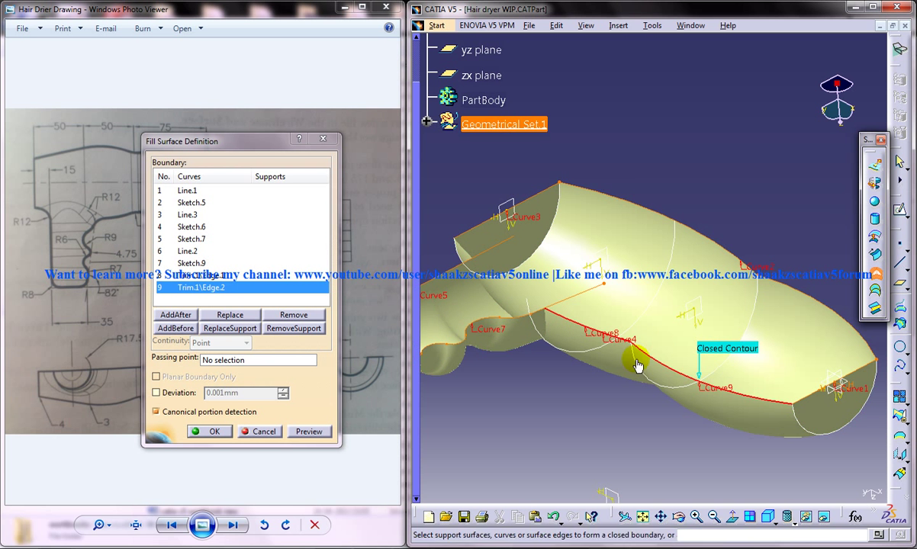
pyautogui.moveTo(657, 354); pyautogui.dragTo(647, 381, button='middle')
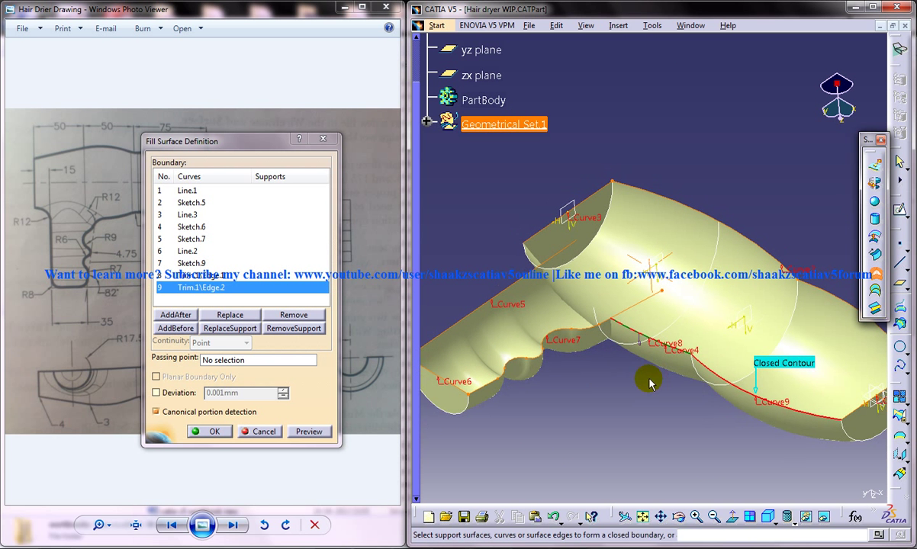
pyautogui.click(211, 431)
pyautogui.moveTo(663, 385); pyautogui.dragTo(562, 332, button='middle')
pyautogui.moveTo(682, 367); pyautogui.dragTo(710, 390, button='middle')
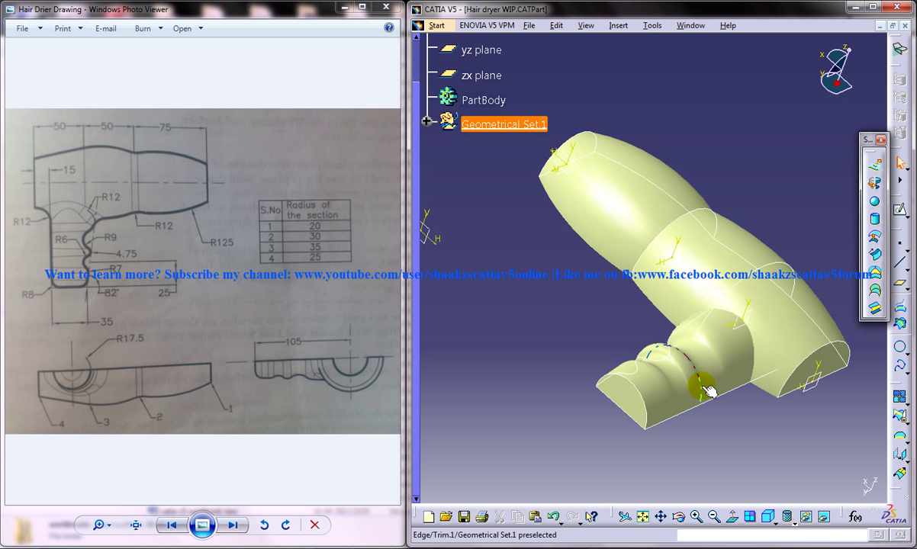
pyautogui.moveTo(692, 395); pyautogui.dragTo(739, 213, button='middle')
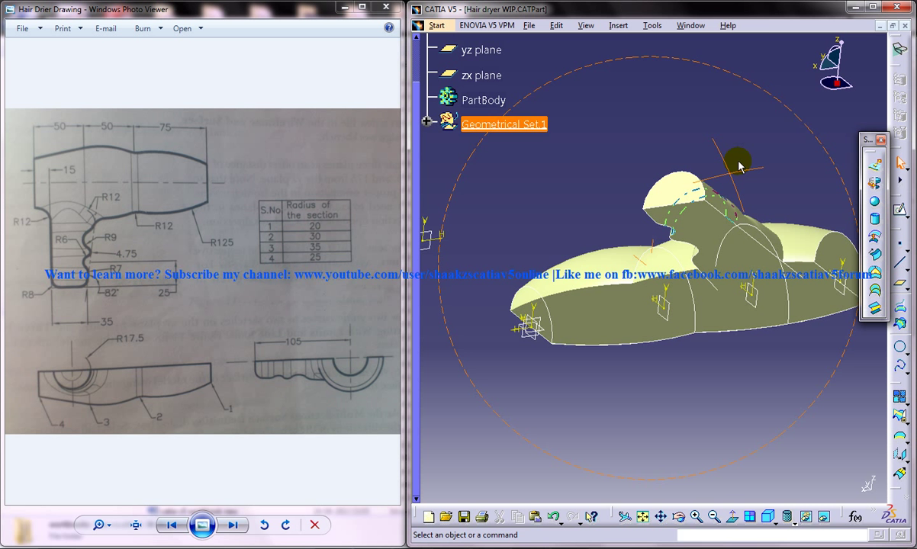